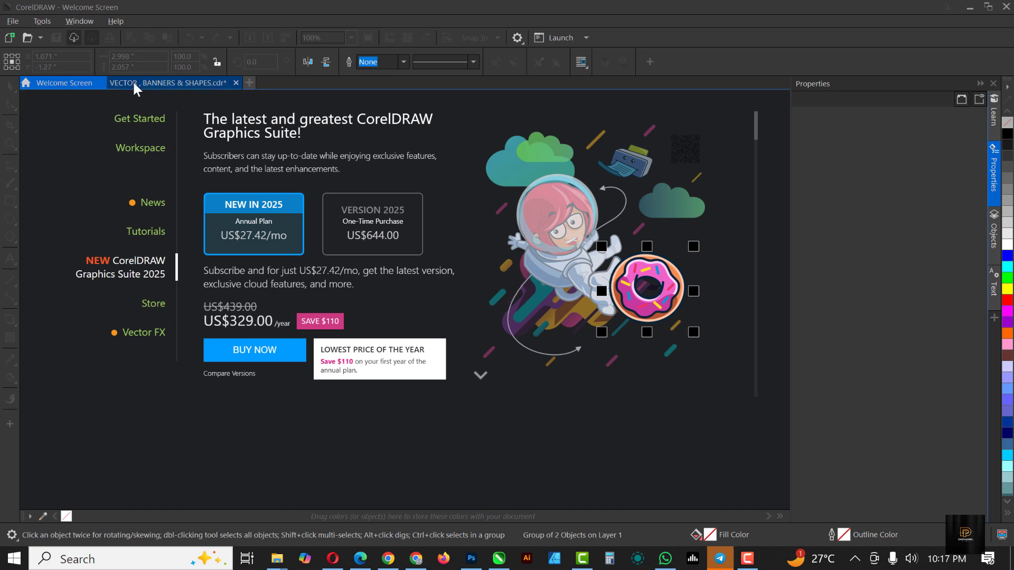
Step: Create a new RGB document named NIKE SALES POSTER, 4 by 5 inches at 300 dpi
click(12, 21)
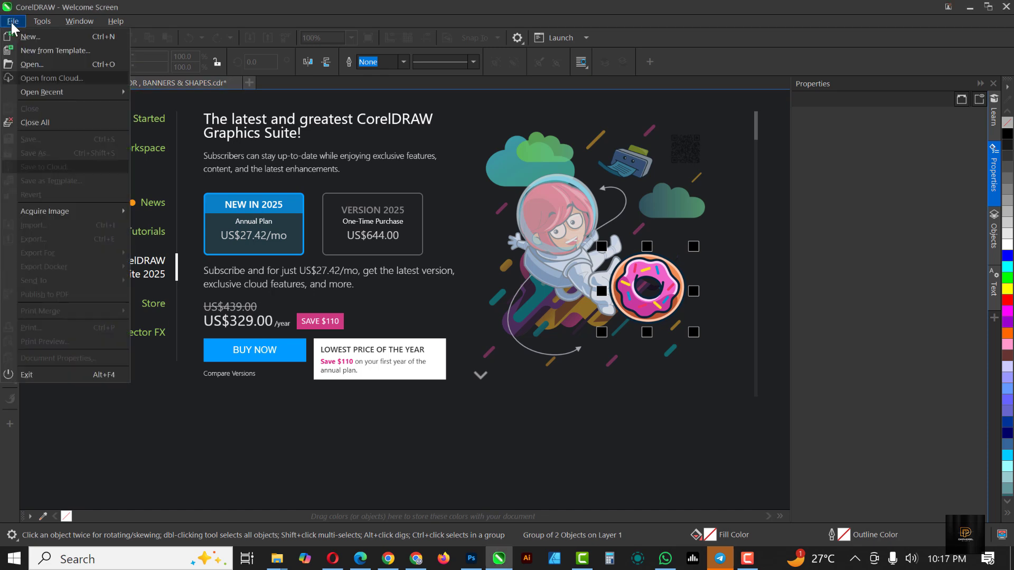
click(53, 38)
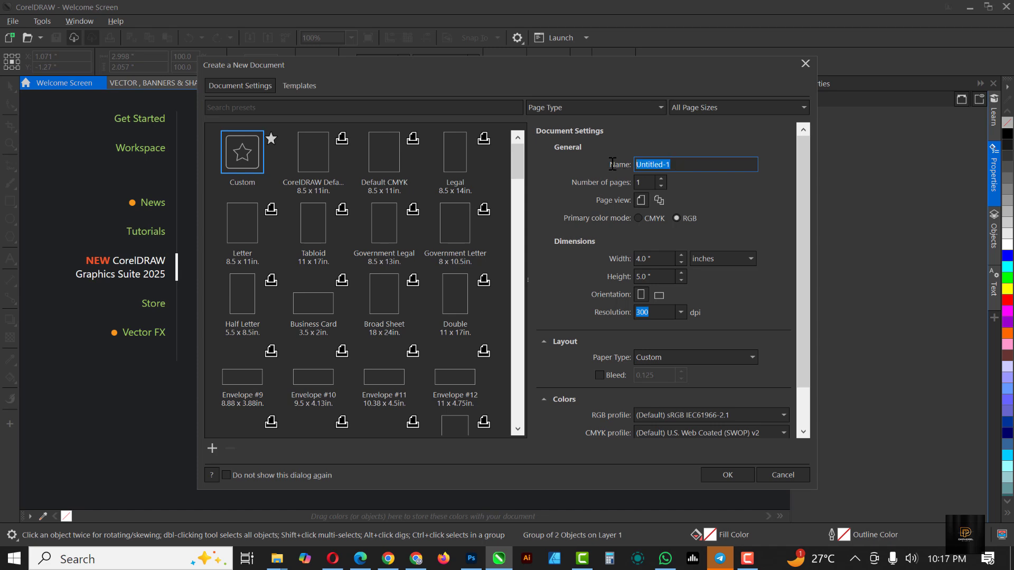
text(NIKE SALES POSTER)
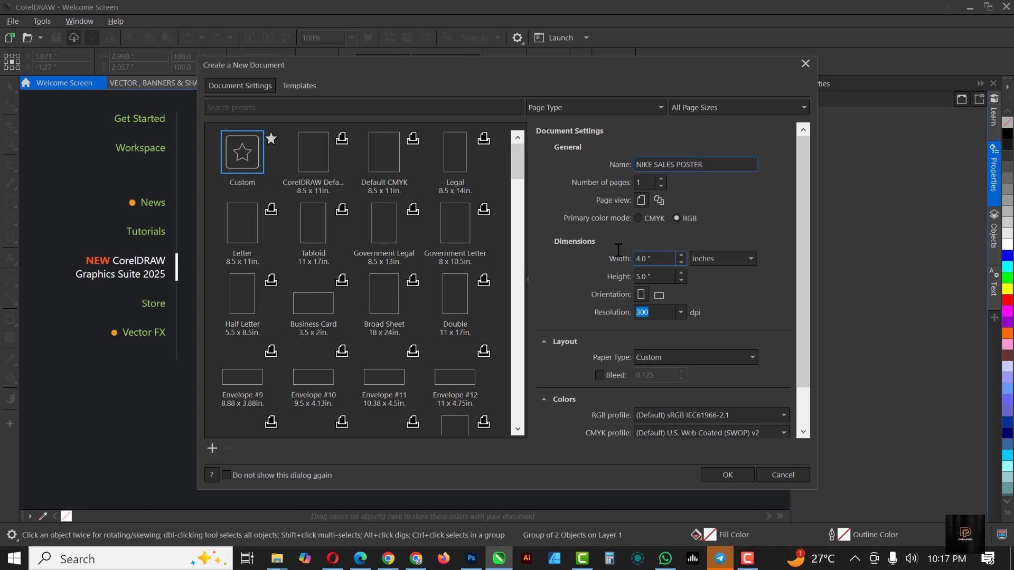
click(661, 260)
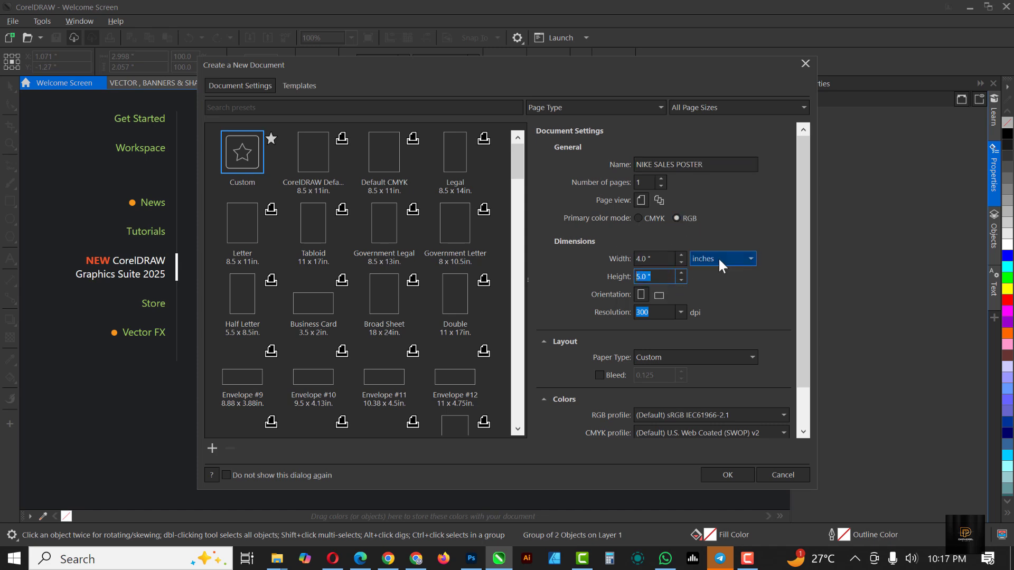
drag(654, 312, 636, 312)
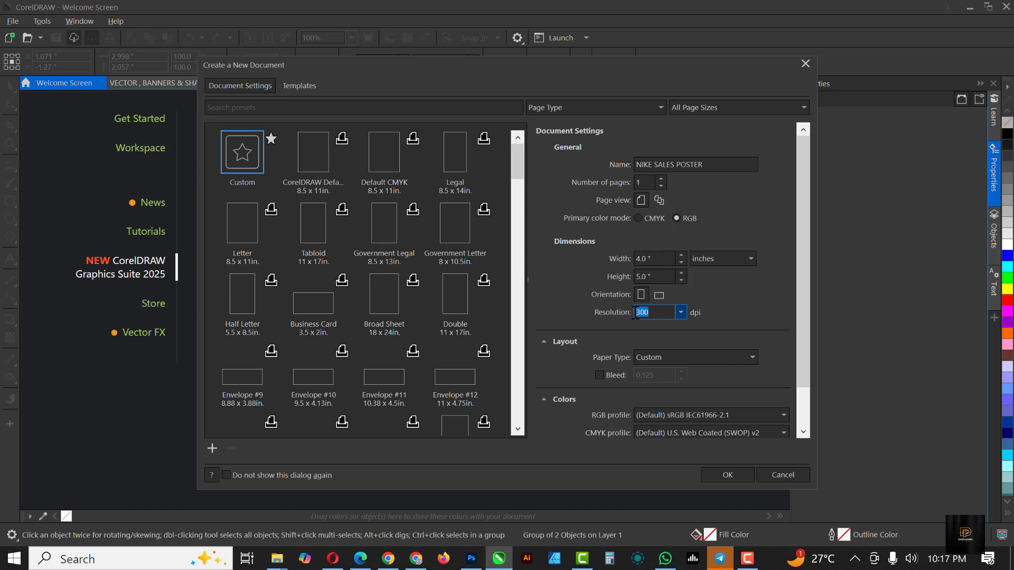
click(728, 475)
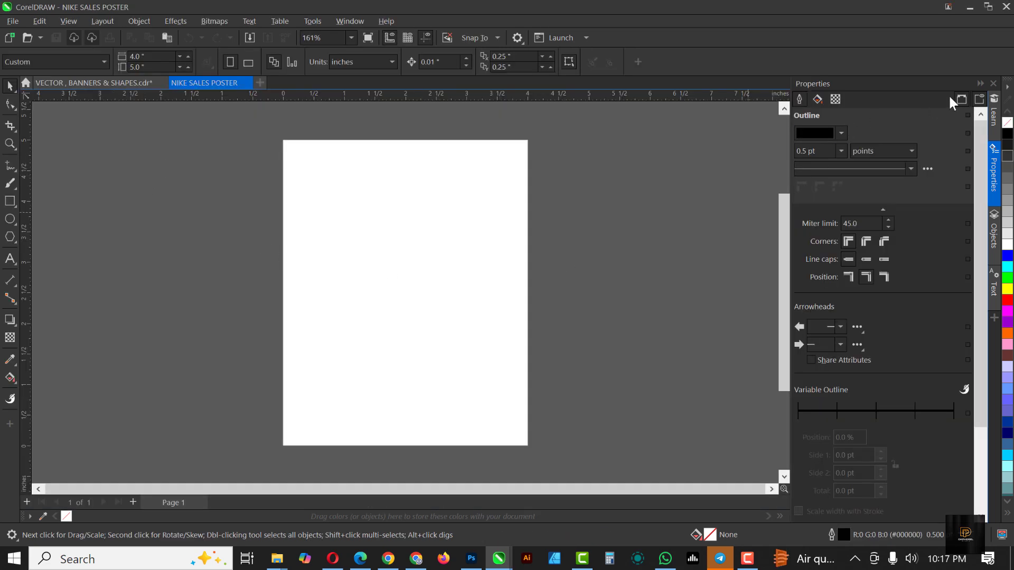
Step: Add a page-sized rectangle as the background and give it a uniform fill of #FBAF51
double_click(10, 201)
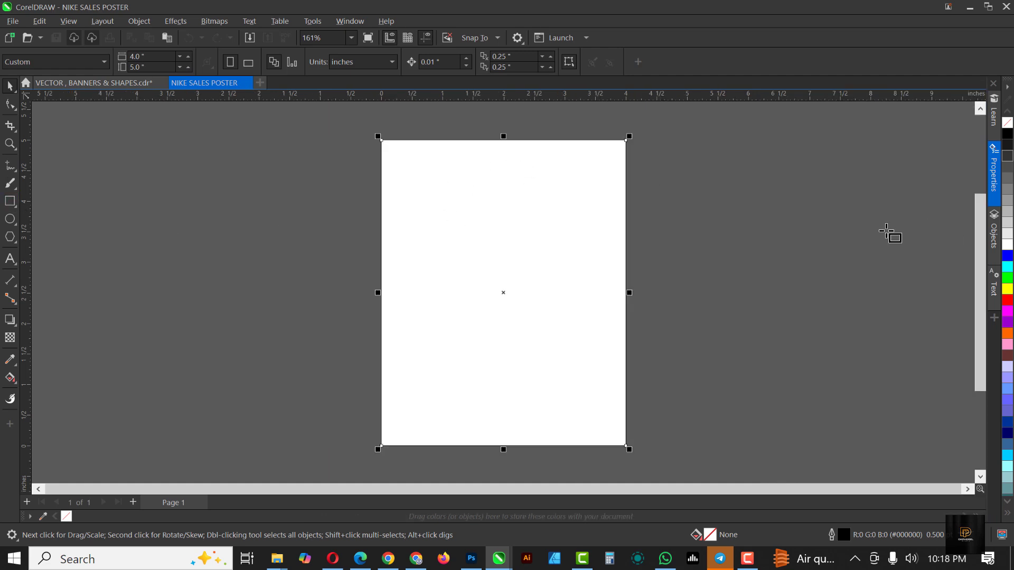
double_click(711, 536)
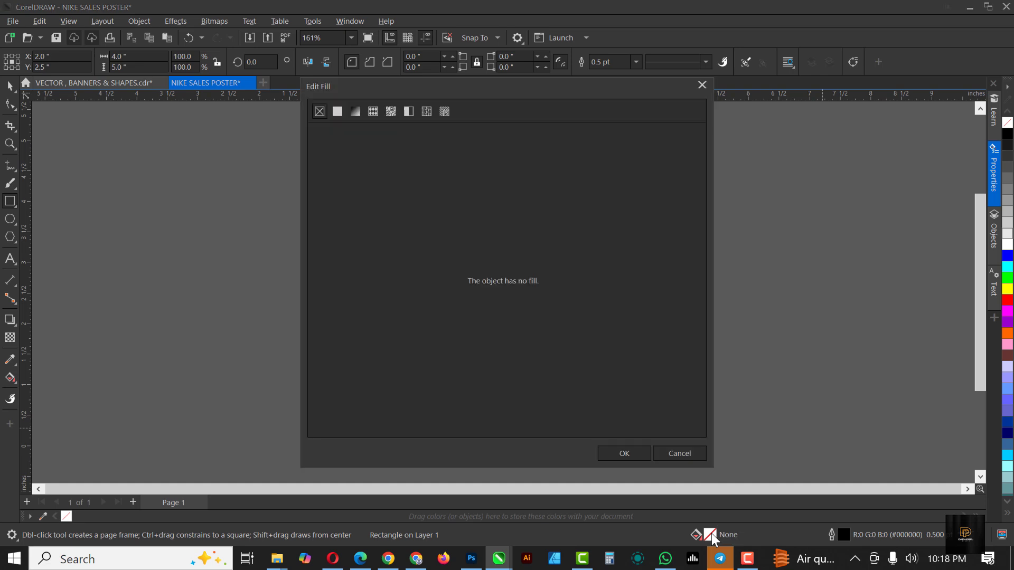
click(338, 111)
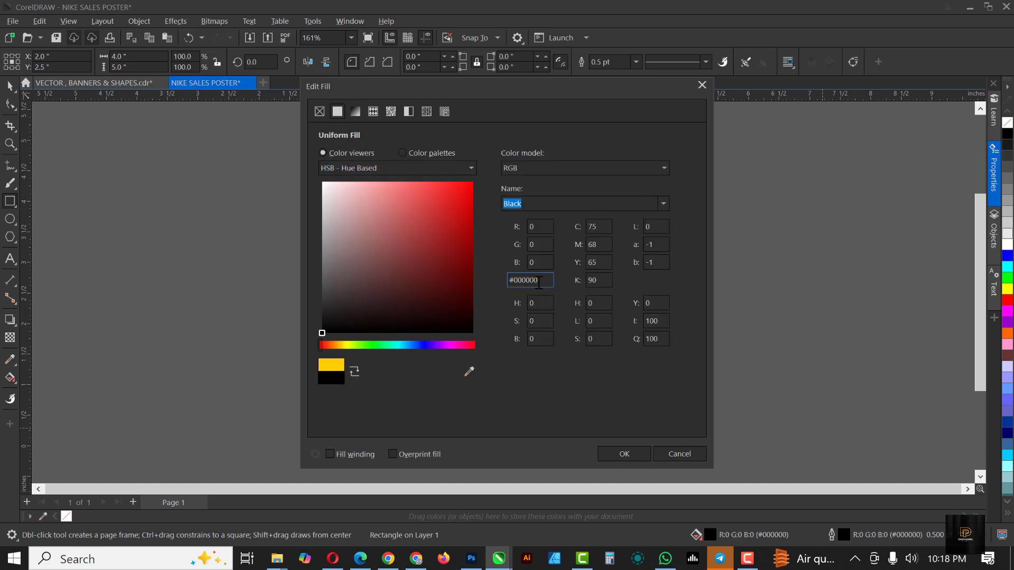
key(ctrl+a)
text(#FBAF51)
drag(541, 283, 512, 282)
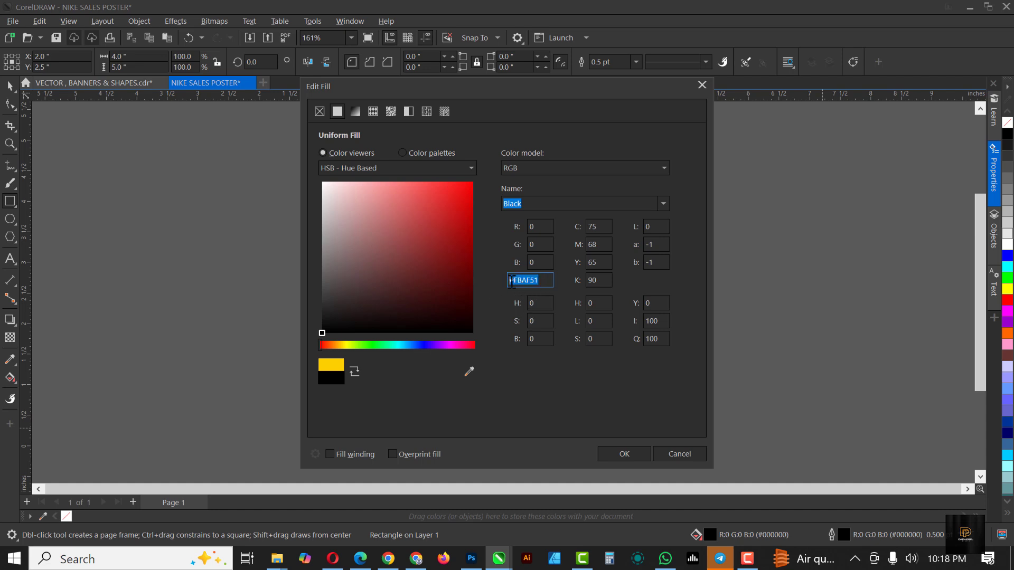
click(615, 453)
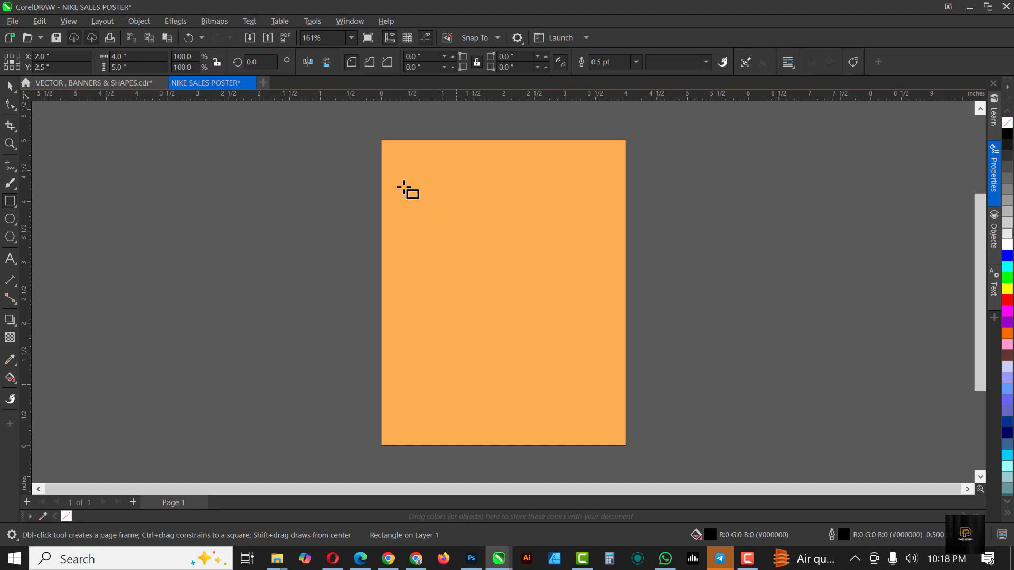
Step: Remove the outline from the orange background rectangle by setting its outline width to None
key(space)
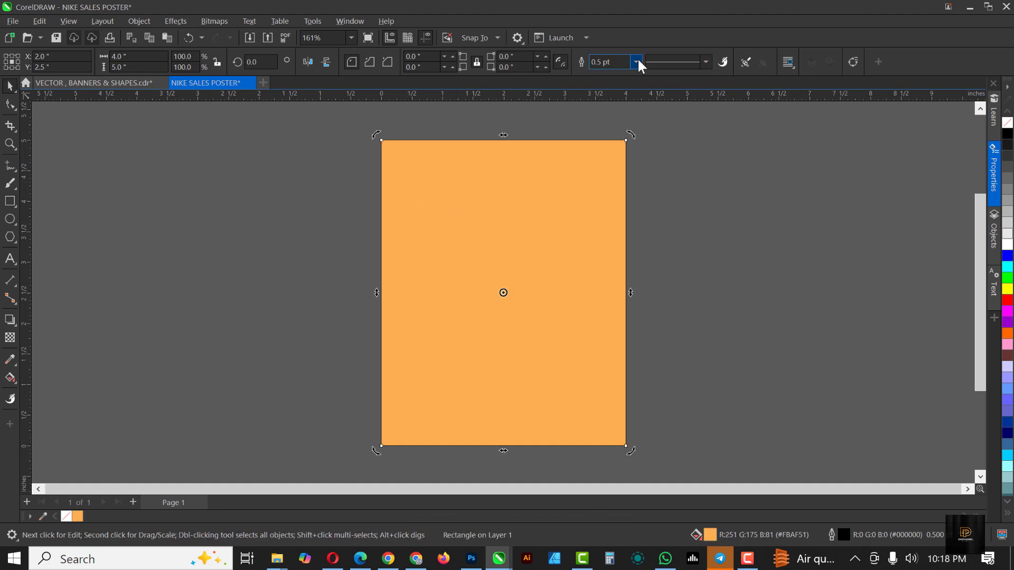
click(635, 59)
click(612, 74)
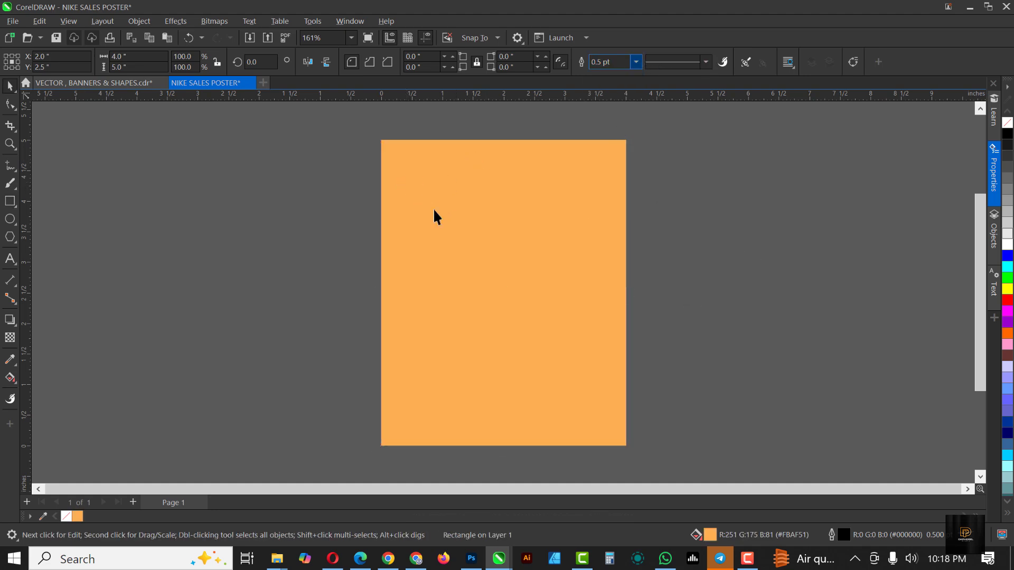
click(449, 201)
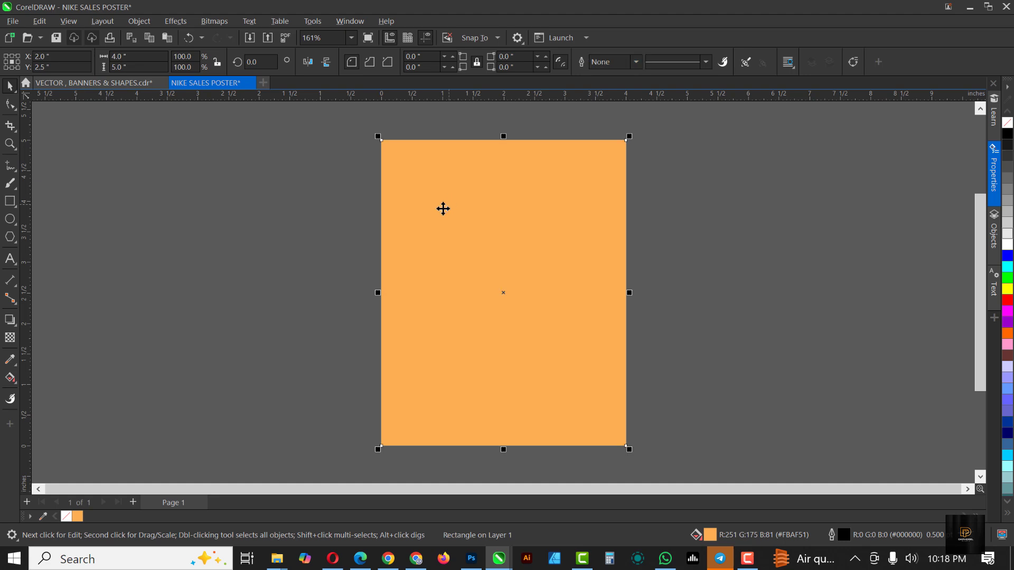
Step: Draw a vertical rectangle about 1.87 by 3.4 inches and centre it on the page
click(10, 202)
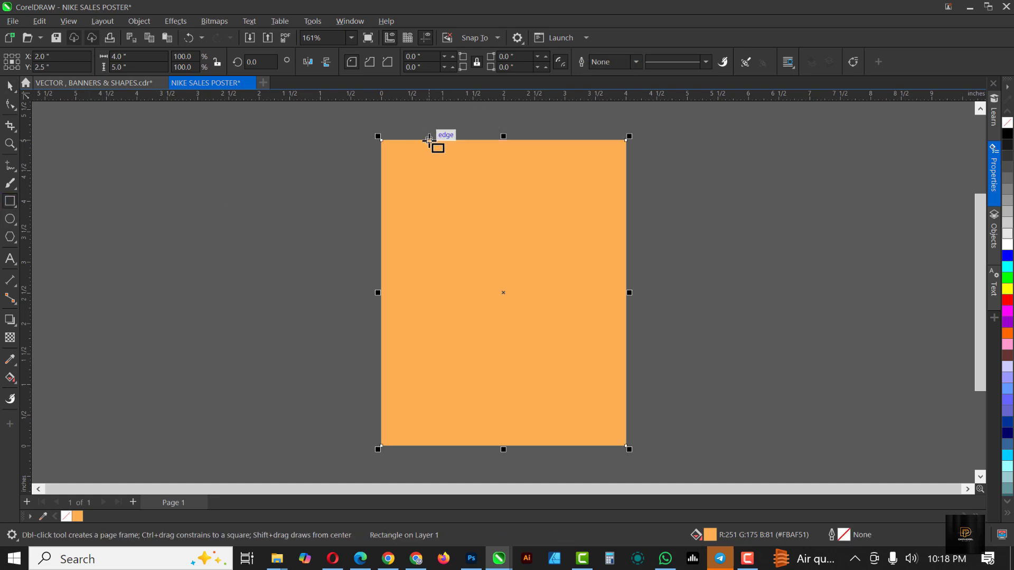
drag(429, 140, 545, 349)
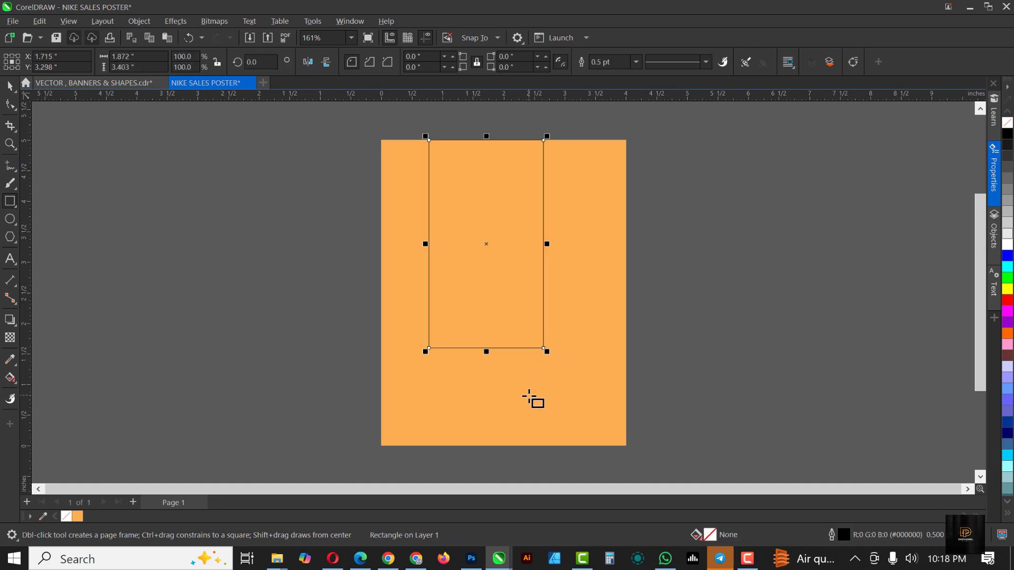
key(p)
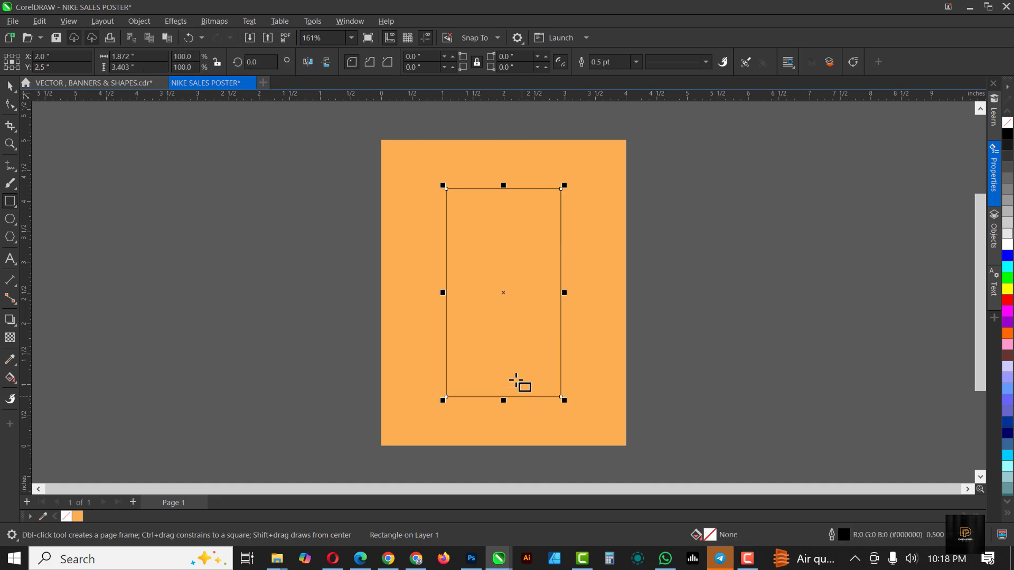
Step: Fill the centred rectangle white with no outline and stretch it up to the page's top edge, about 4.2 inches high
click(1007, 244)
click(633, 62)
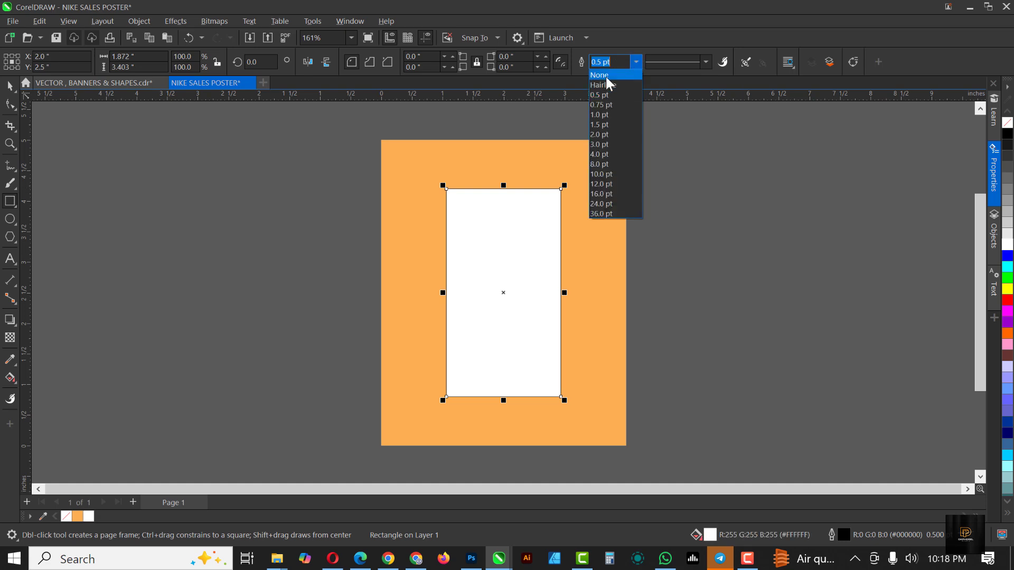
click(606, 76)
drag(504, 186, 506, 137)
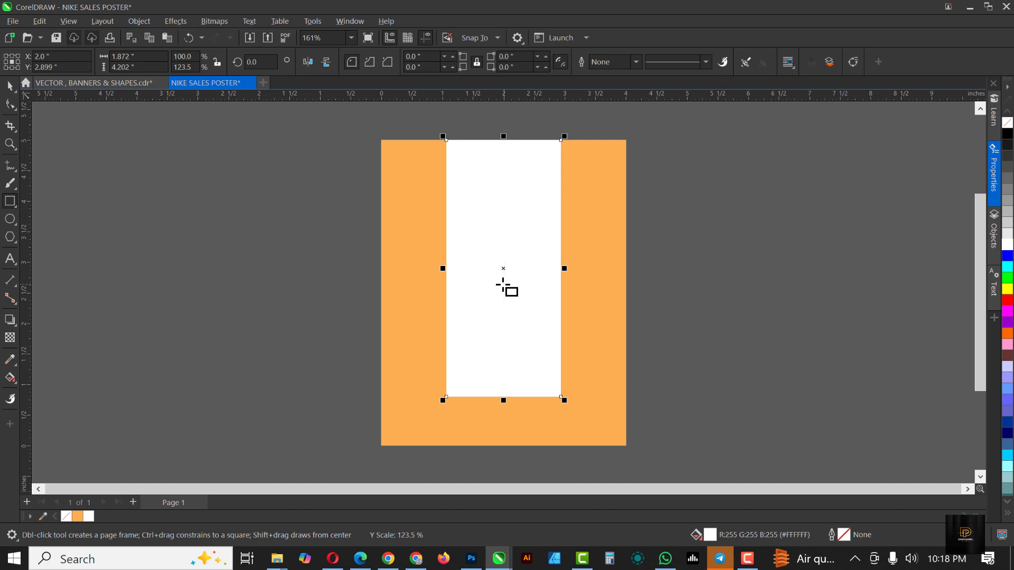
key(space)
Step: Apply a linear fountain transparency to the white rectangle, fading downward from its middle to near its bottom edge
click(10, 338)
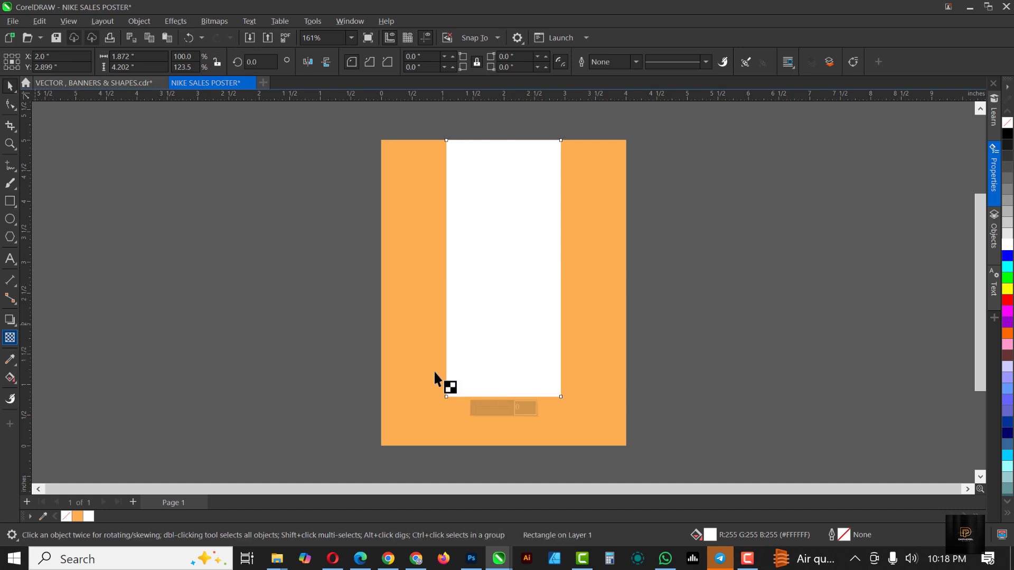
drag(508, 271, 509, 384)
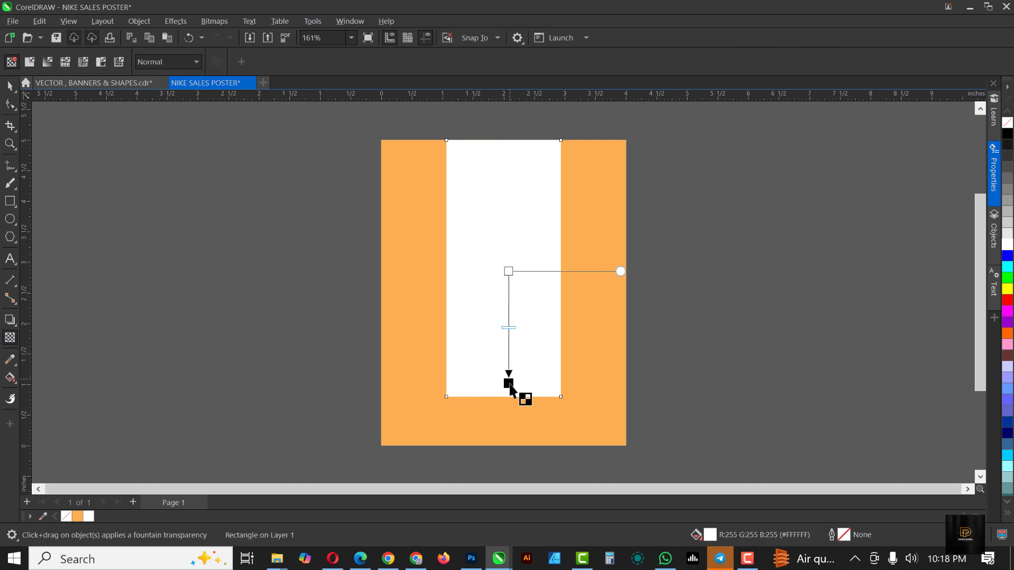
click(512, 287)
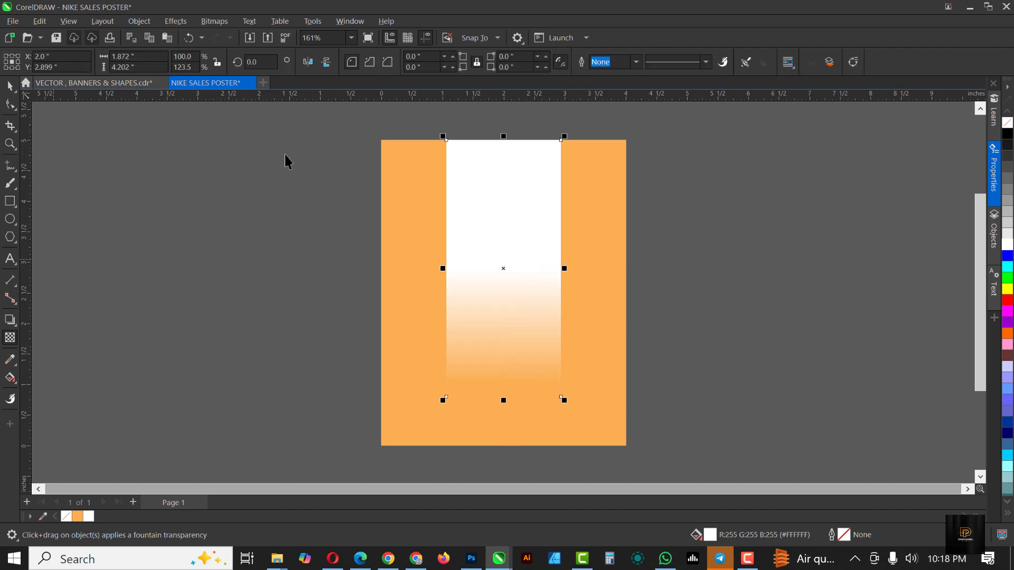
key(space)
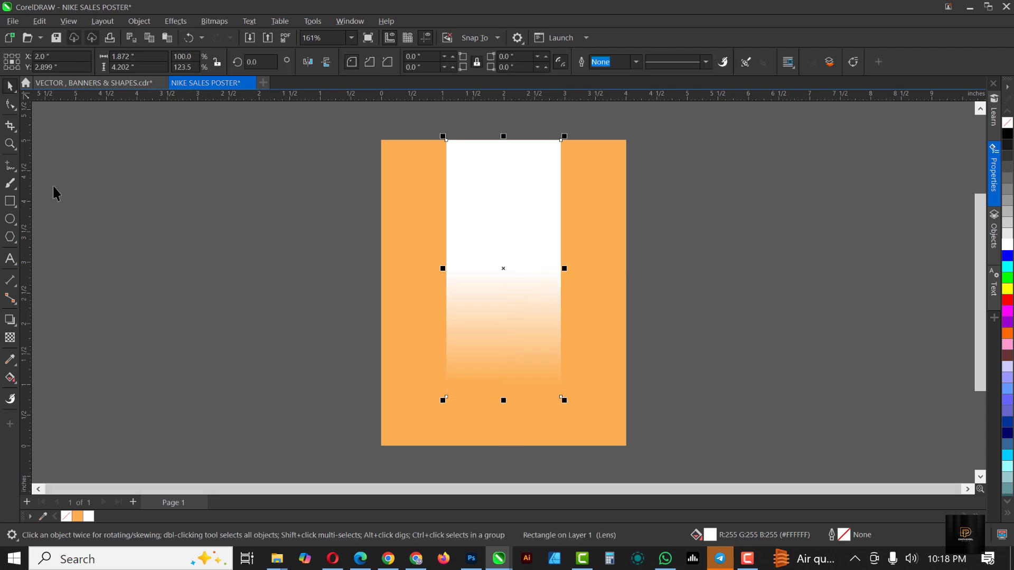
Step: Set the merge mode of the white rectangle's transparency to Overlay
click(10, 339)
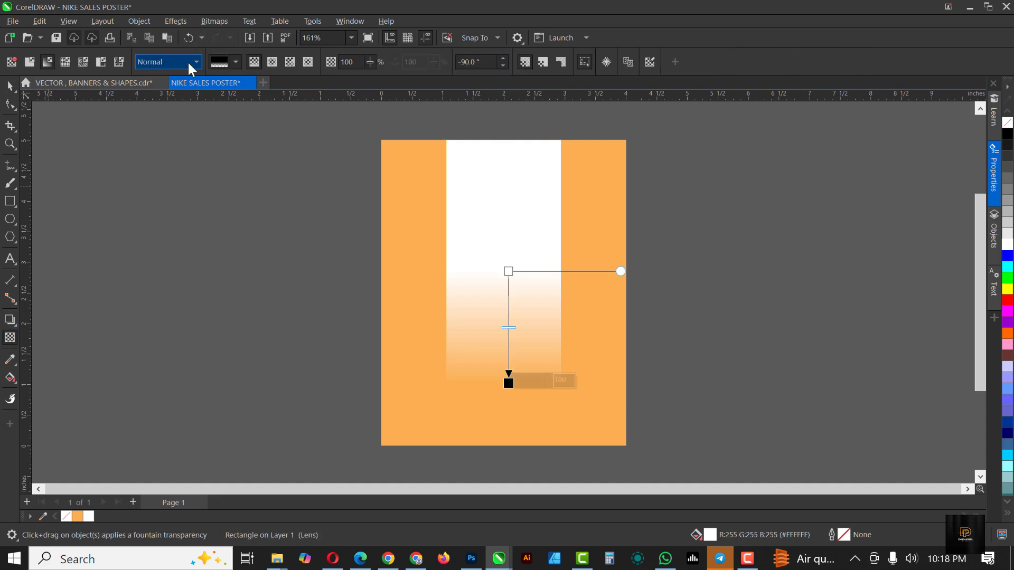
click(188, 61)
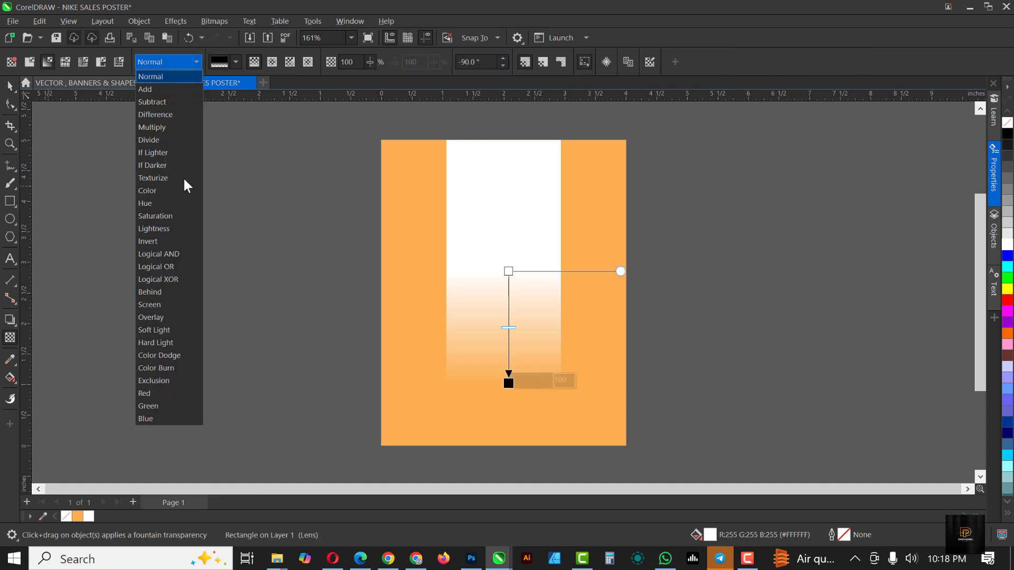
click(159, 318)
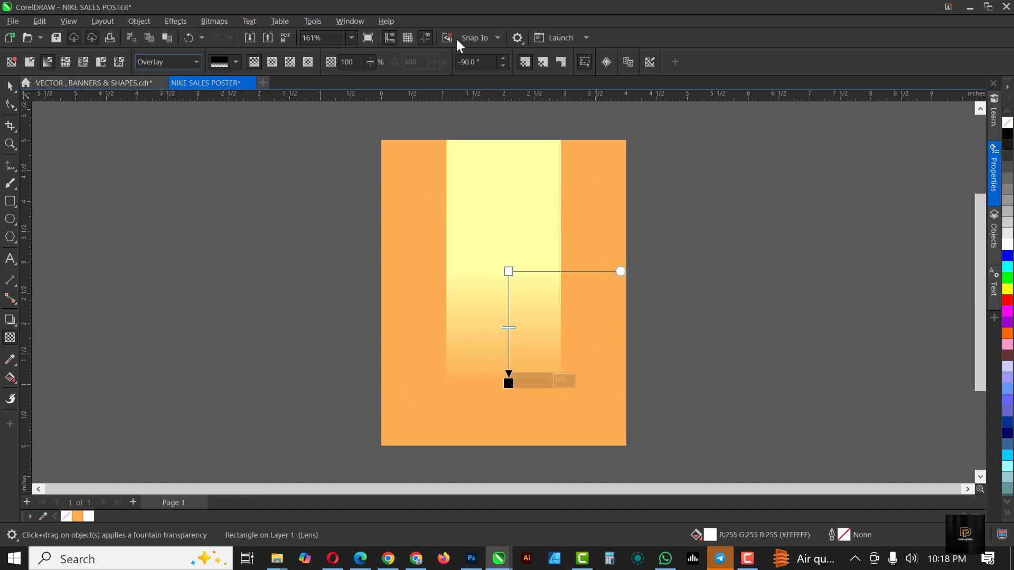
Step: Apply a Gaussian Blur to the Overlay rectangle and increase the blur radius to soften its edges into a wide glow
click(176, 18)
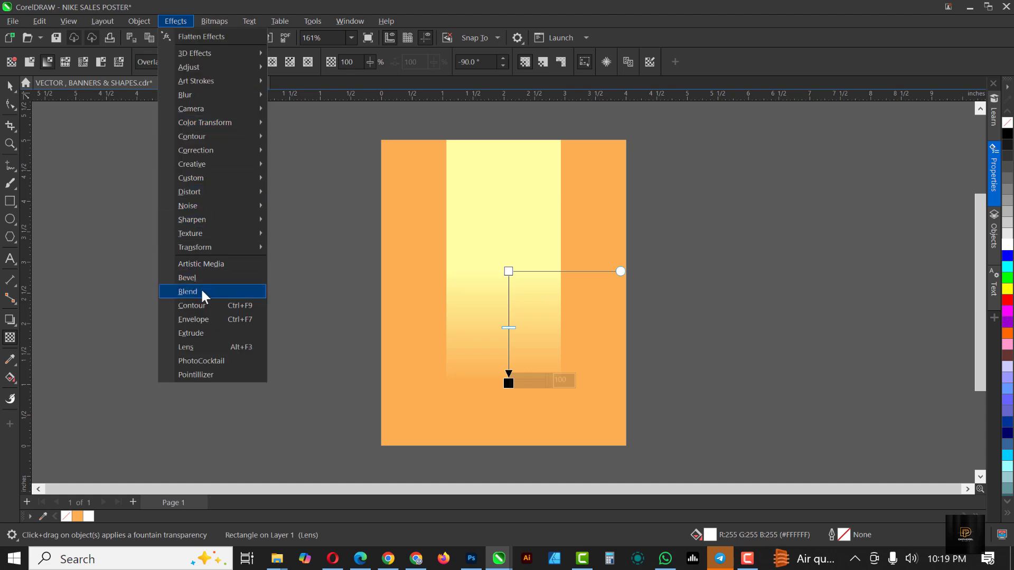
mouse_move(208, 90)
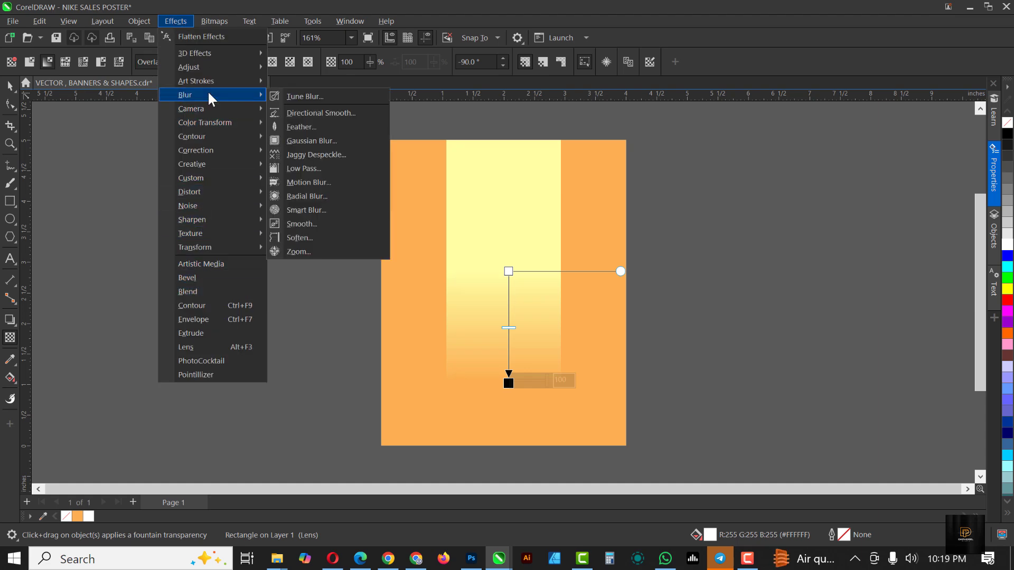
click(319, 141)
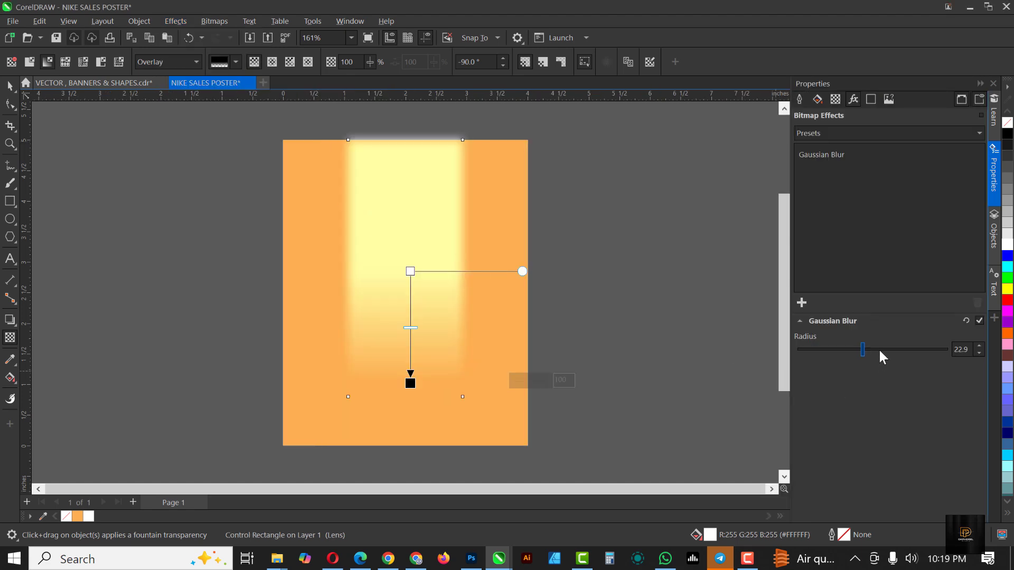
drag(881, 352, 909, 351)
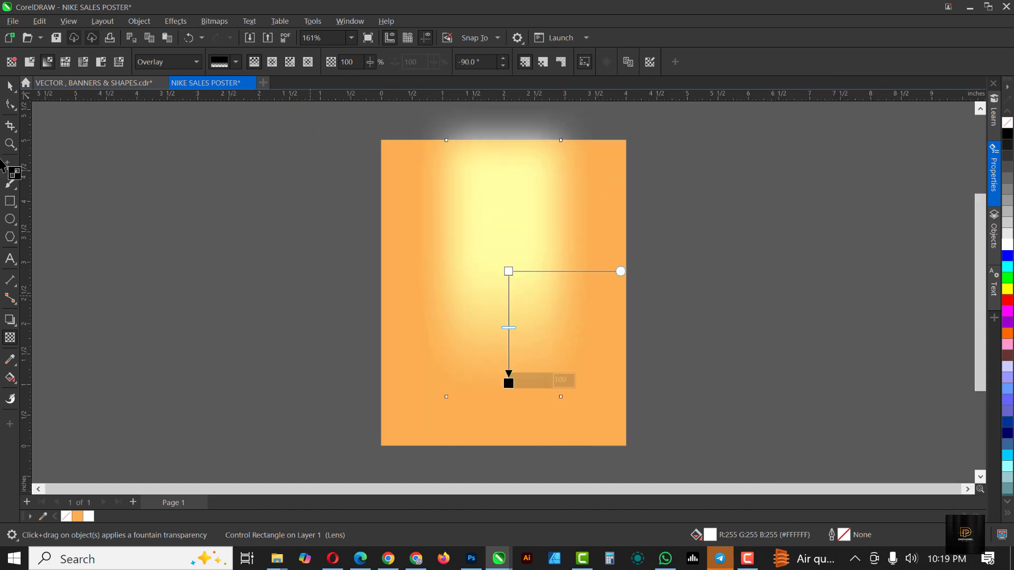
Step: Move the blurred rectangle off the page and PowerClip it inside the orange background rectangle
click(9, 86)
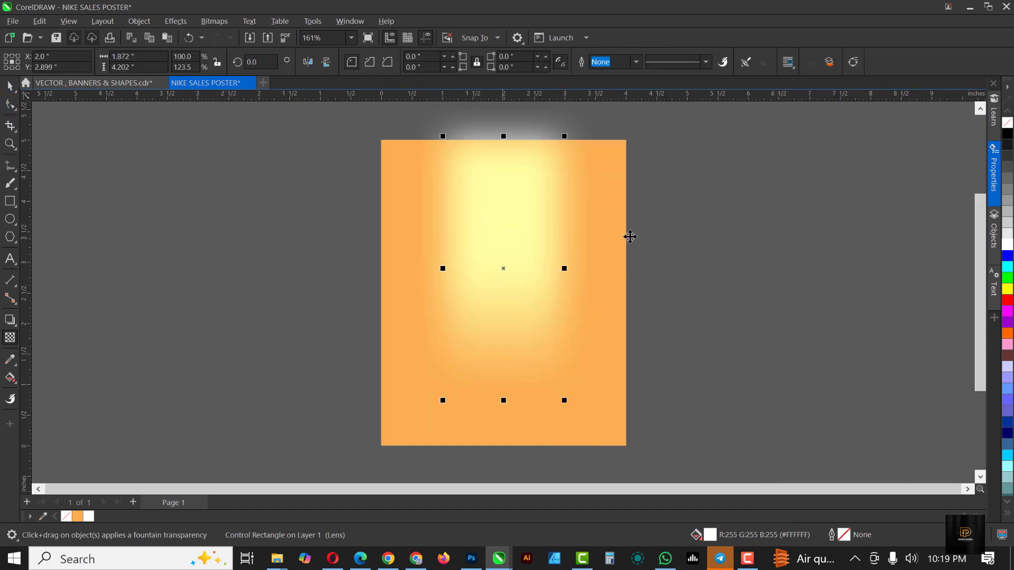
drag(630, 236, 771, 259)
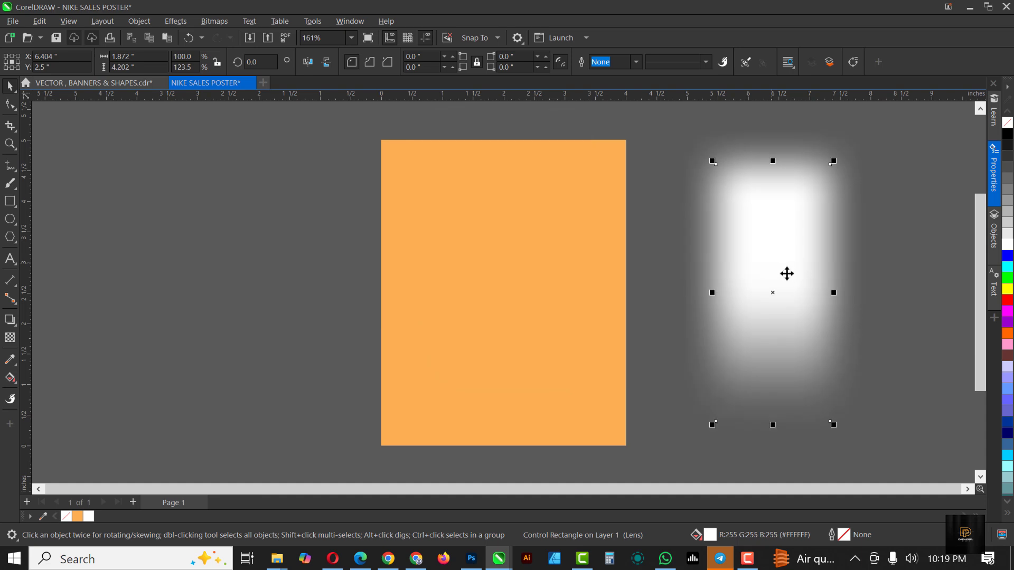
right_click(791, 263)
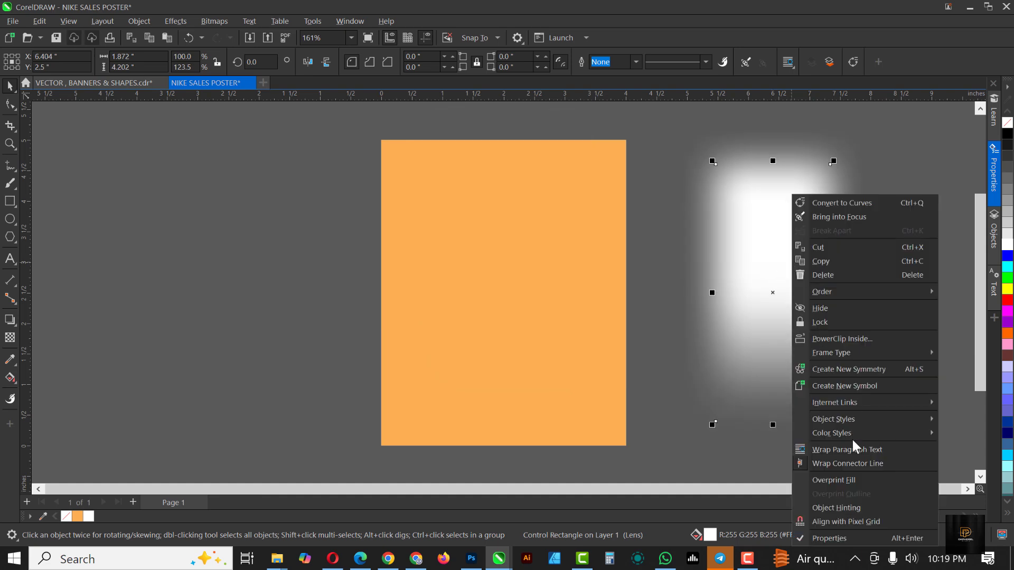
click(832, 338)
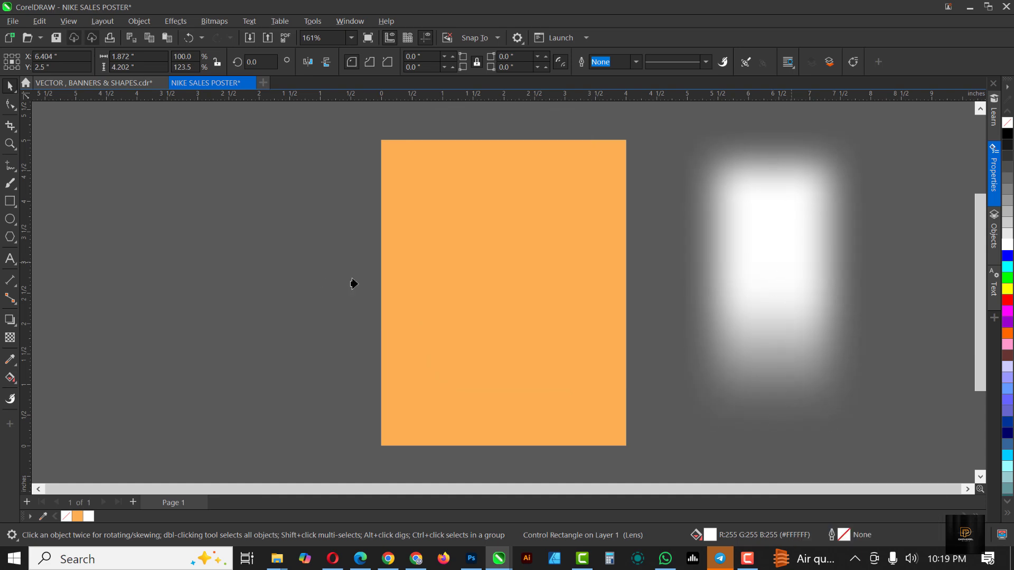
click(484, 259)
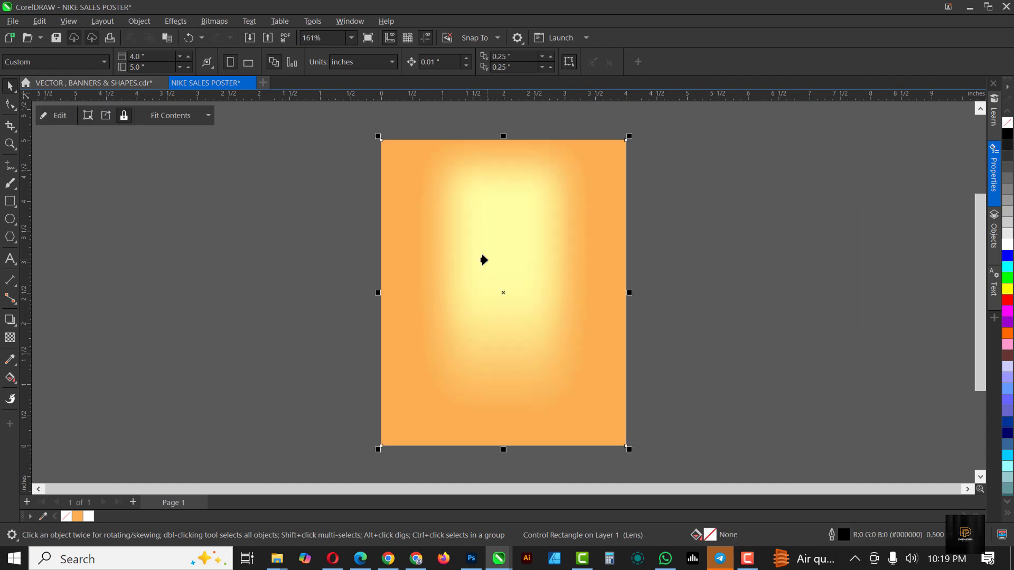
Step: Edit the orange rectangle's PowerClip contents and move the blurred glow up past the page's top edge
click(57, 116)
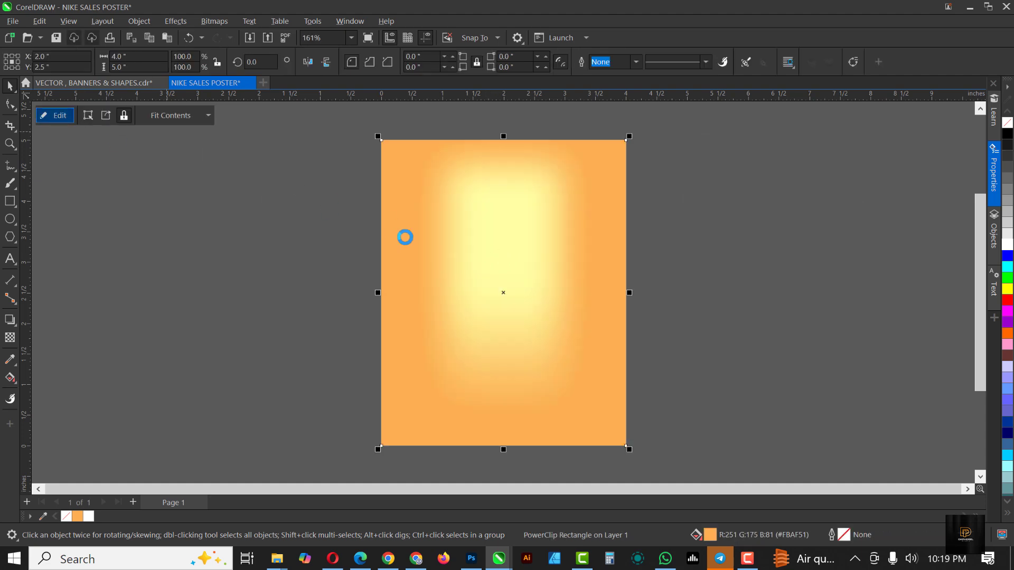
click(511, 269)
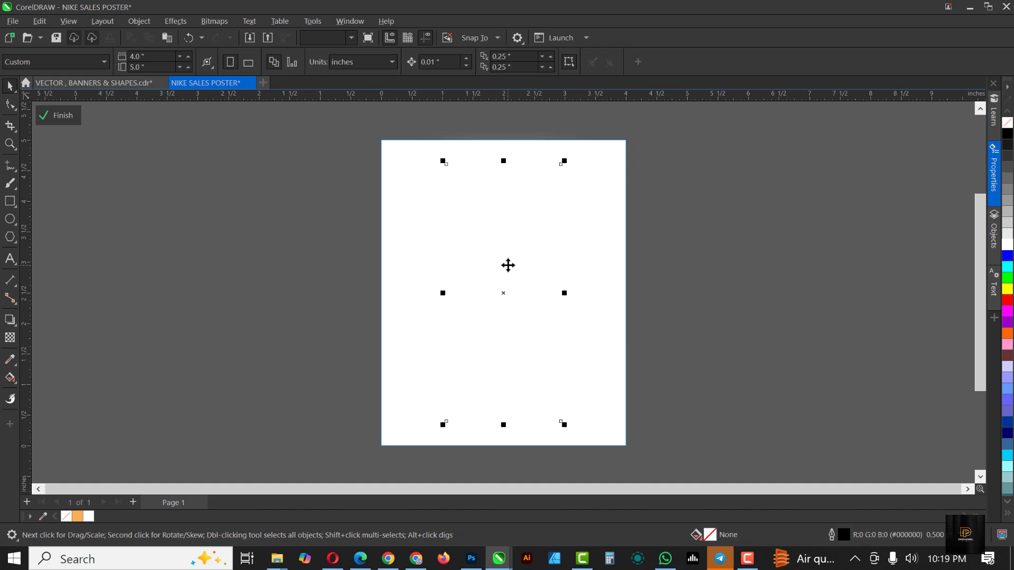
drag(500, 271, 503, 234)
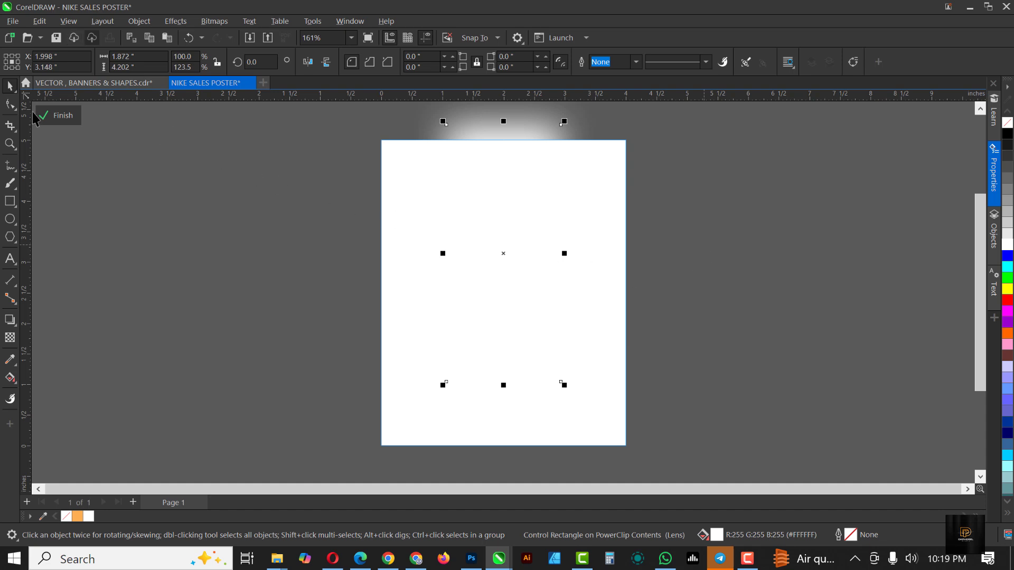
click(50, 116)
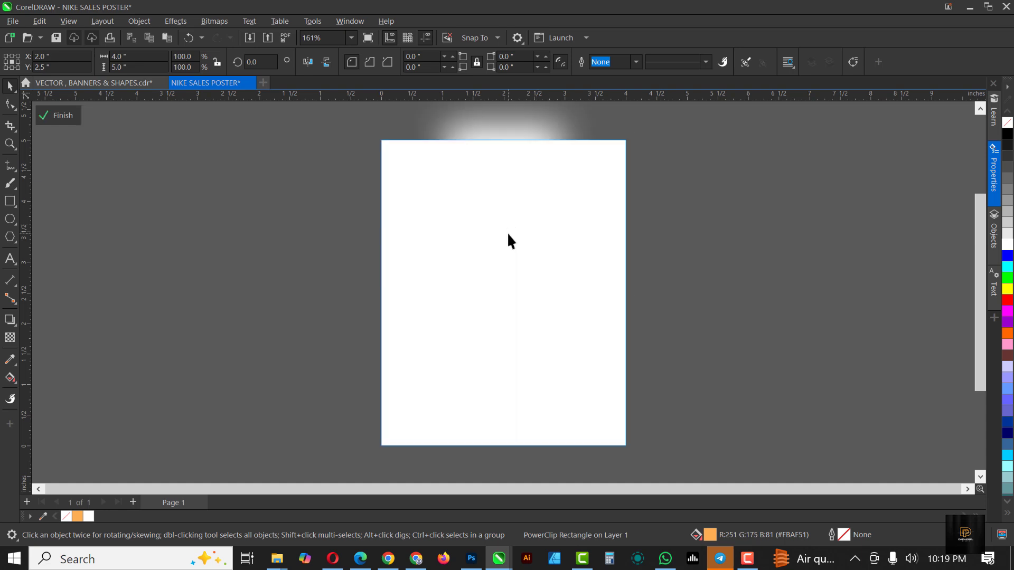
Step: Stretch the blurred glow inside the PowerClip down past the page's bottom edge, to about 5.45 inches tall, and finish editing the contents
click(496, 332)
drag(503, 387, 507, 459)
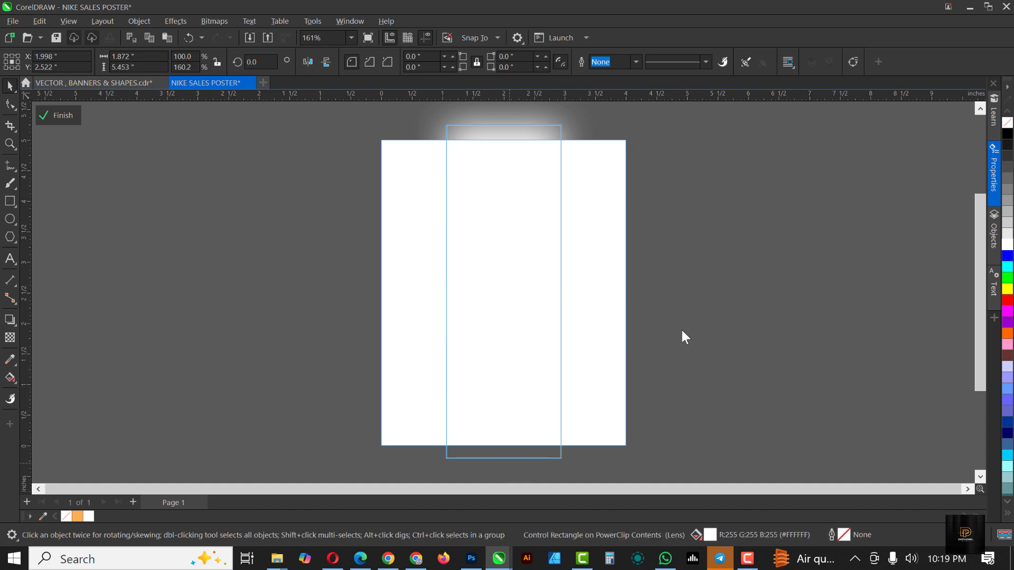
click(61, 116)
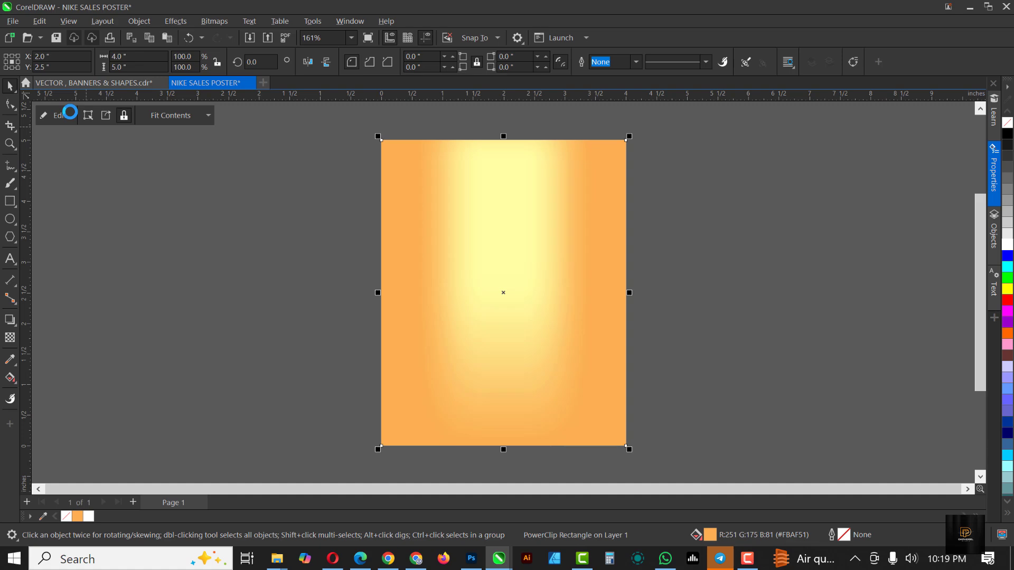
Step: Import the shoe image Image_fx (2) from the NIKE folder in File Explorer into the poster document
click(277, 561)
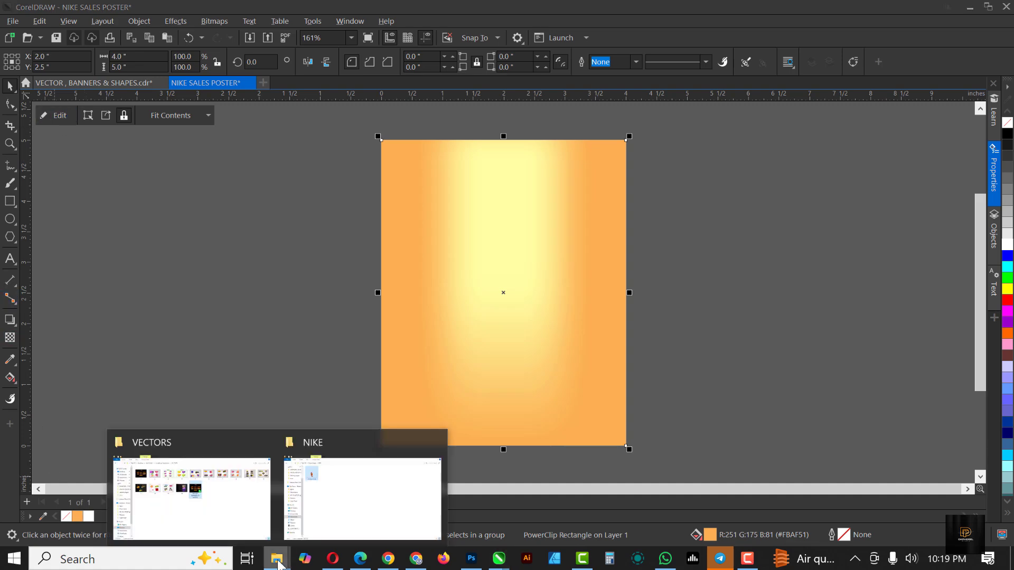
click(328, 511)
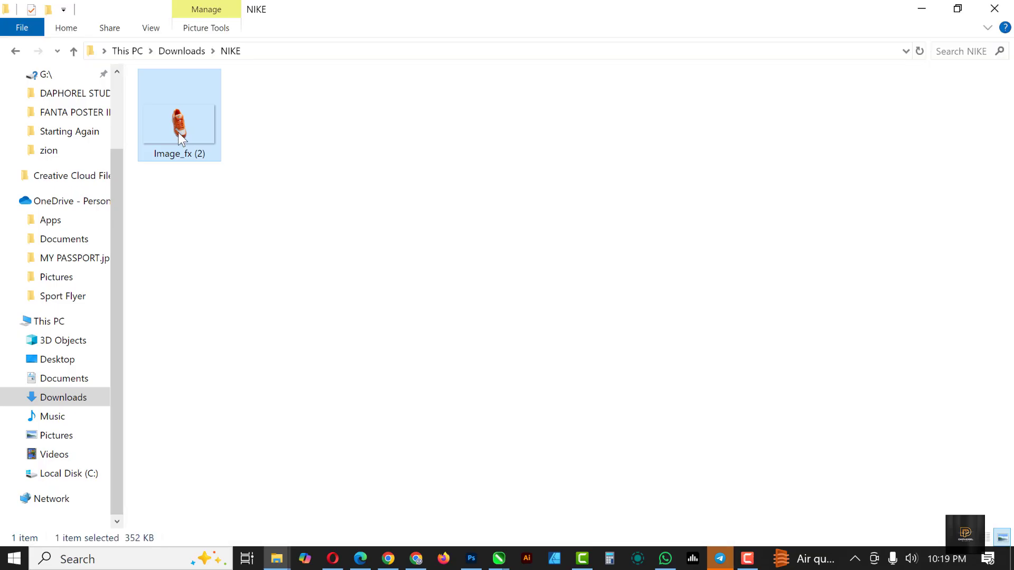
drag(180, 131, 584, 240)
scroll(598, 216, down, 3)
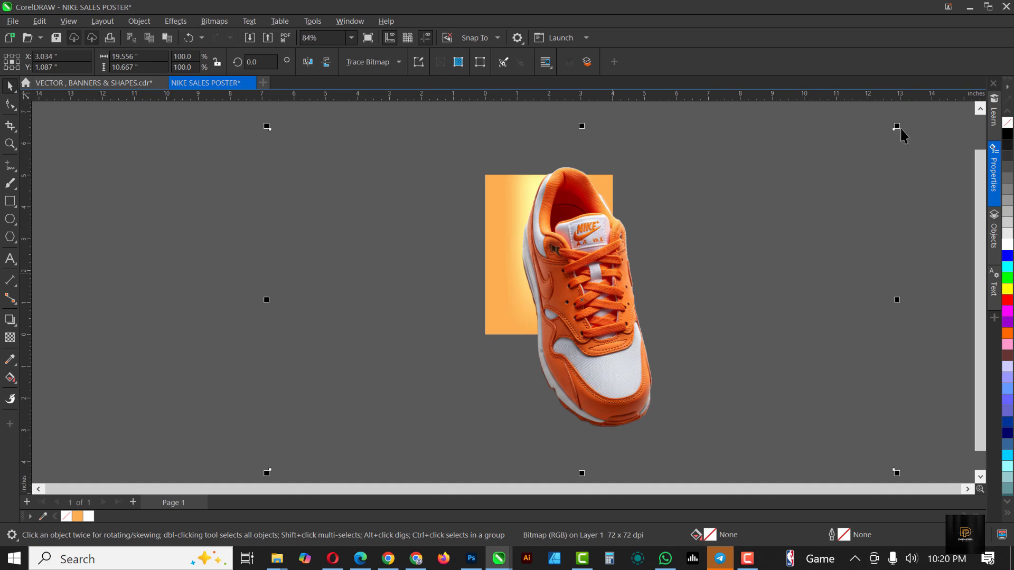
Step: Scale the shoe image down to about 47.7% and center it over the orange background
drag(898, 127, 774, 215)
click(599, 304)
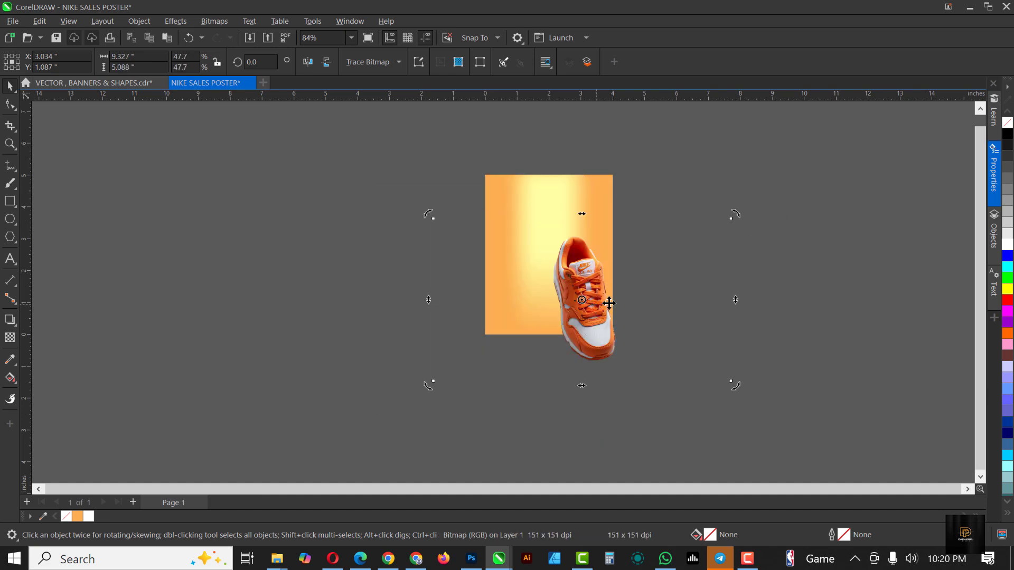
click(598, 311)
key(XF86MonBrightnessDown)
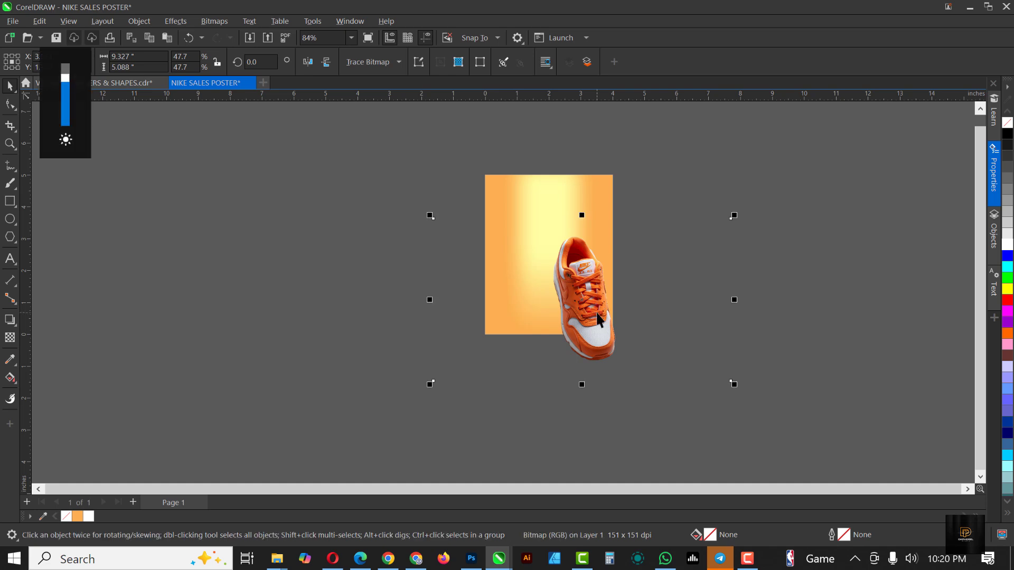
drag(592, 314, 568, 270)
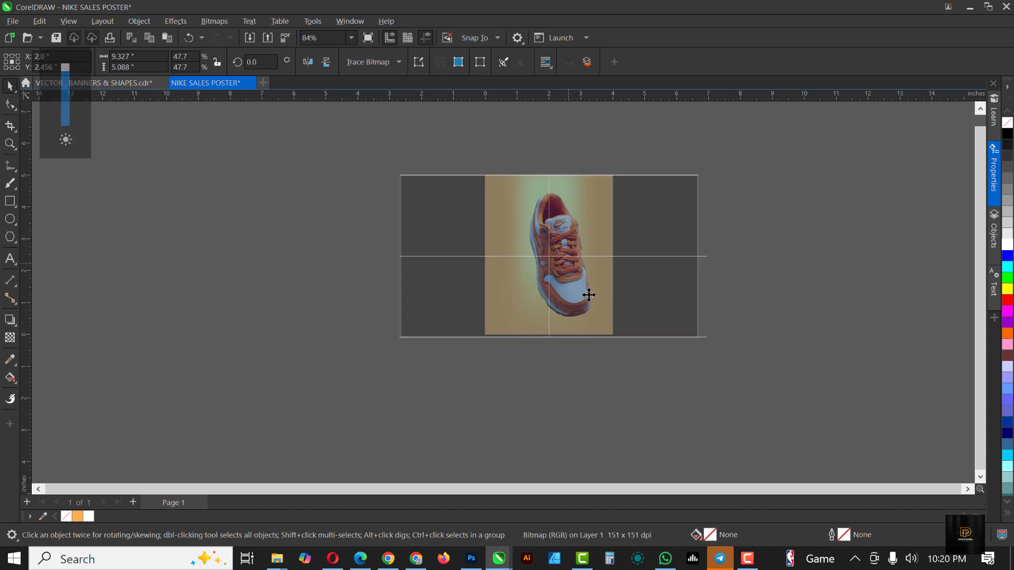
scroll(558, 241, up, 1)
scroll(557, 241, up, 2)
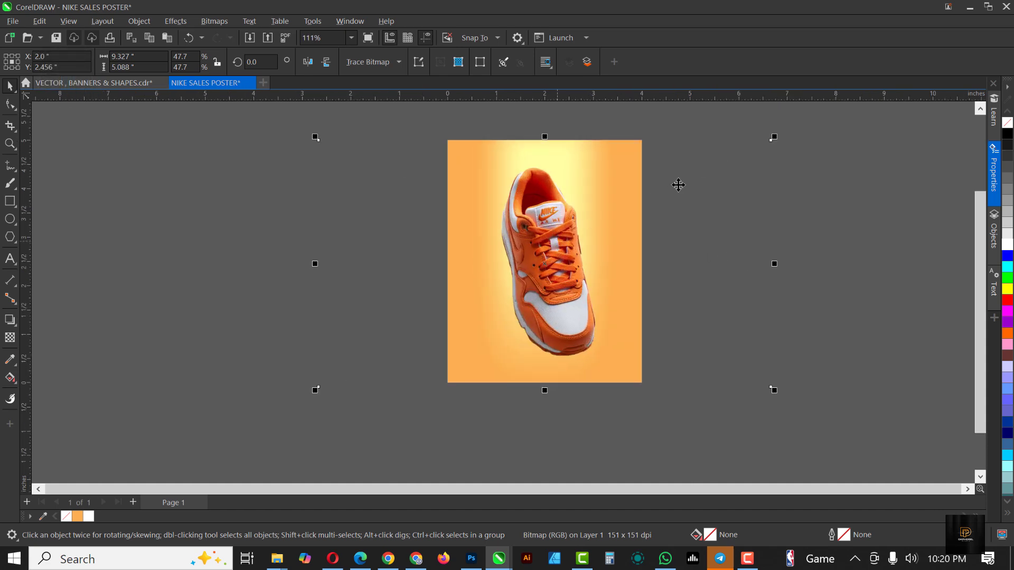
Step: Crop the shoe image closely around the shoe, to about 2.6 by 4 inches
click(10, 126)
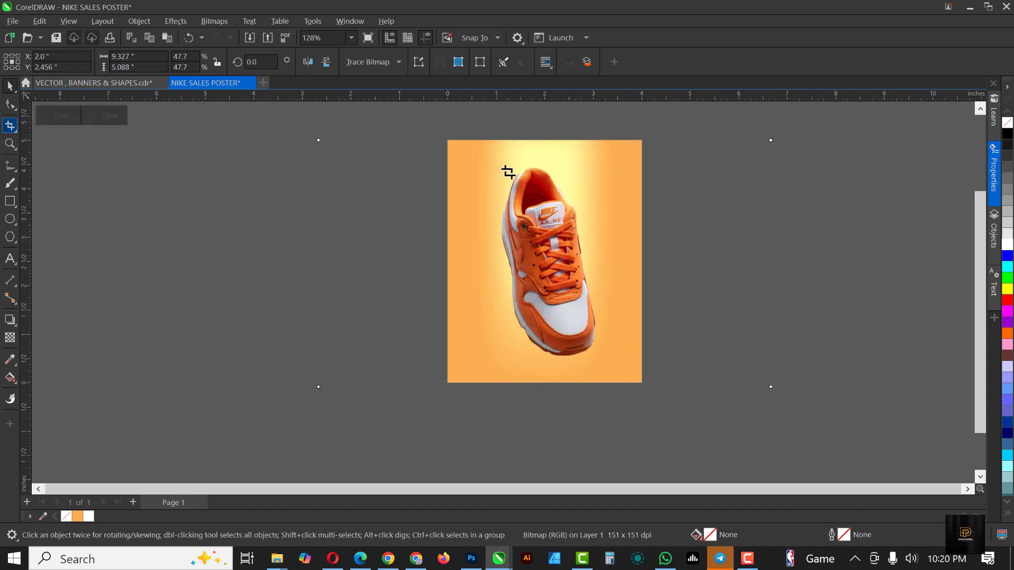
drag(495, 167, 622, 362)
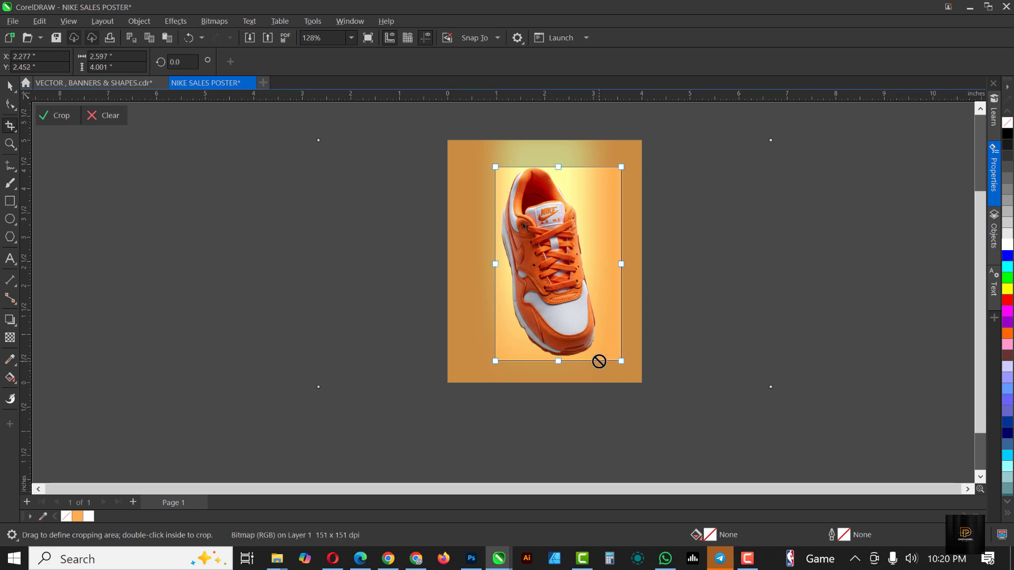
key(Return)
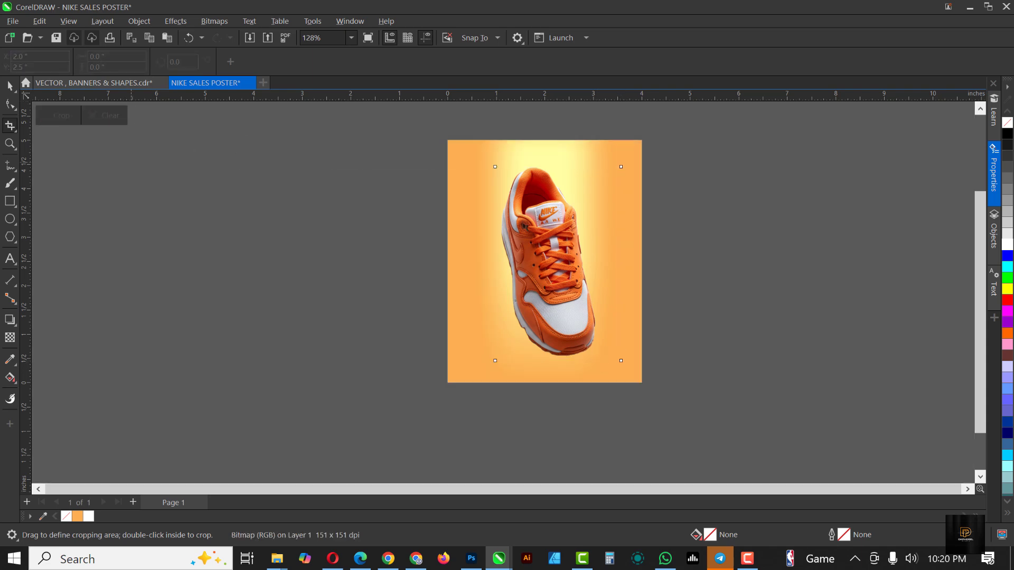
click(17, 92)
Step: Resize the cropped shoe to about 39.5% and move it off the page, beside the poster's right edge
click(573, 256)
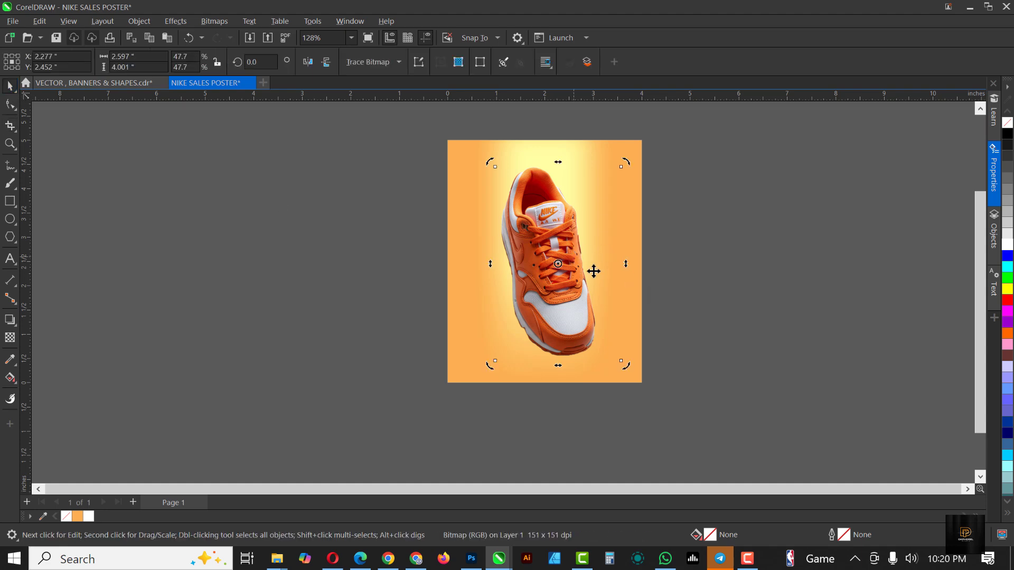
scroll(532, 233, up, 1)
scroll(548, 238, up, 1)
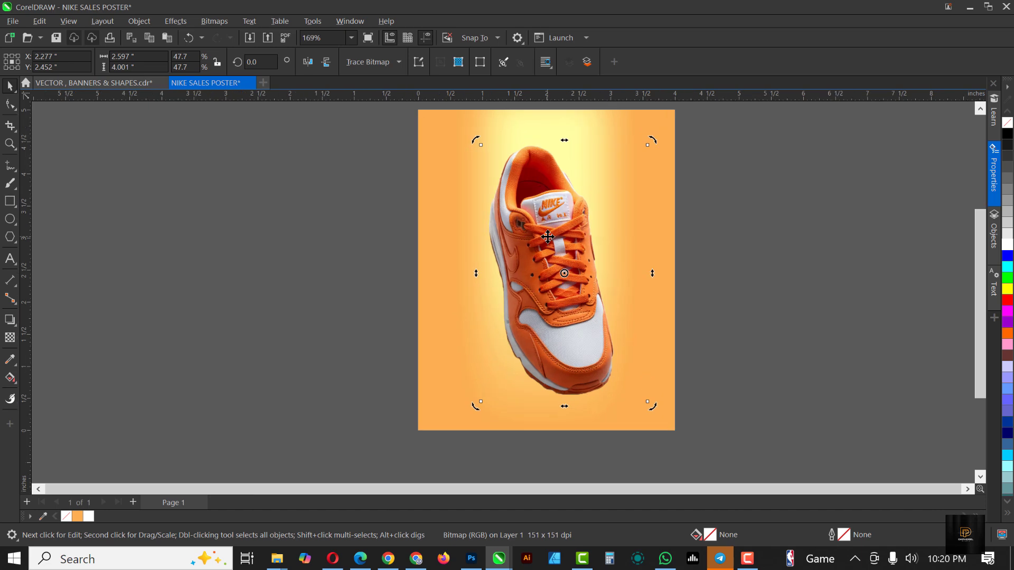
click(597, 341)
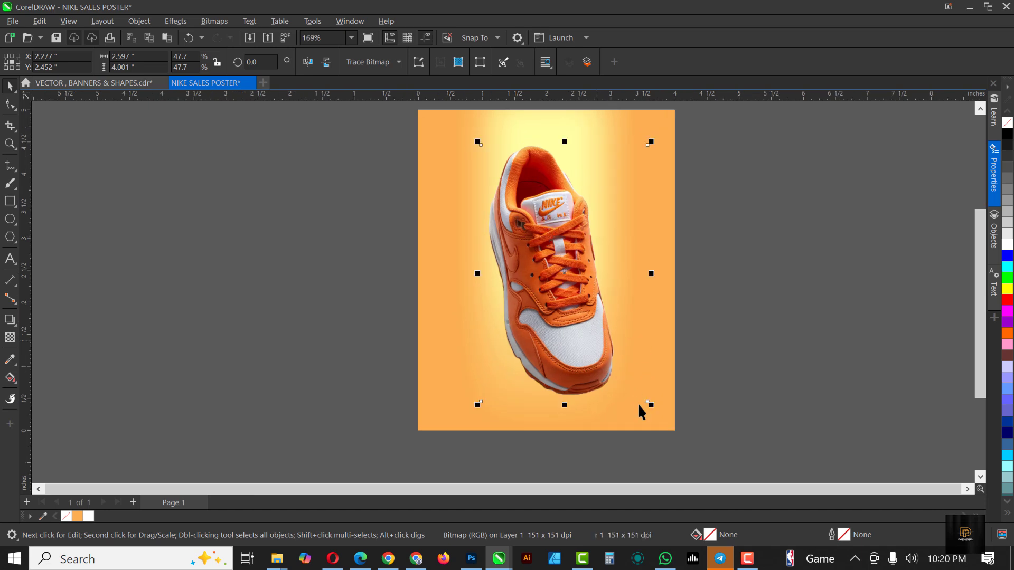
drag(649, 404, 628, 423)
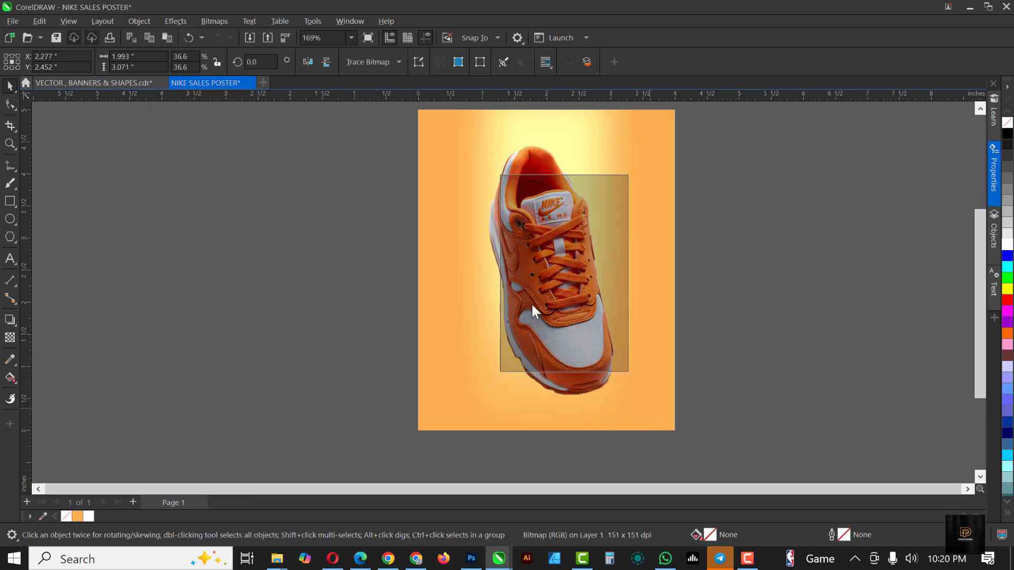
drag(569, 292, 562, 262)
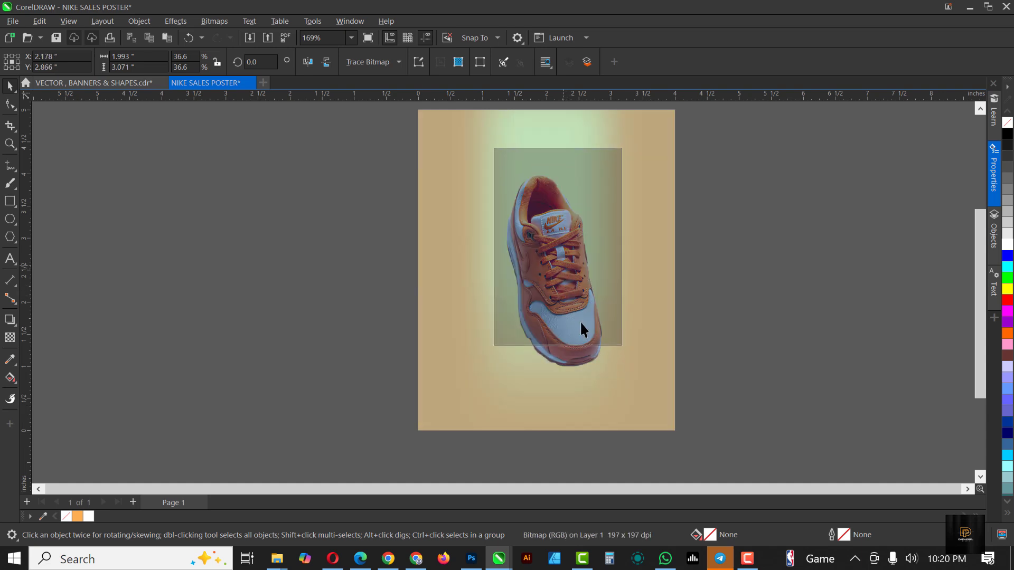
drag(627, 353, 634, 359)
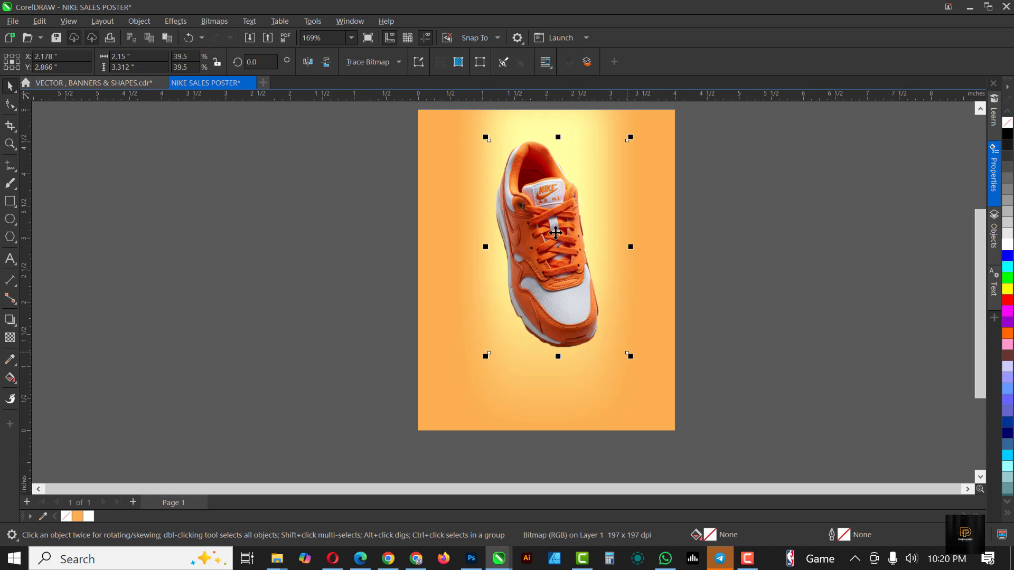
drag(555, 234, 782, 243)
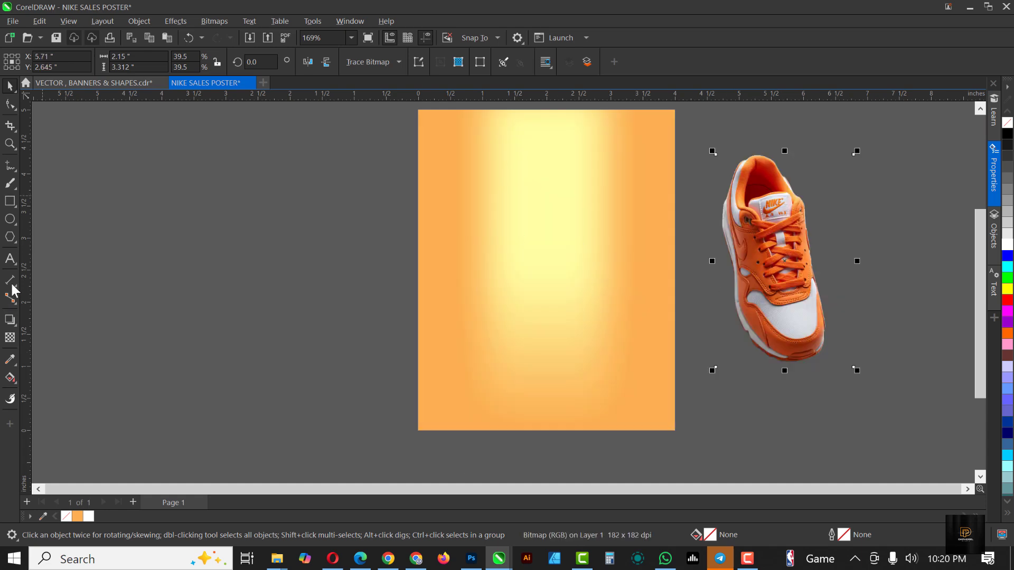
Step: Add the text NIKE in the empty area beside the page and set its font to Kenyan Coffee Rg
click(11, 260)
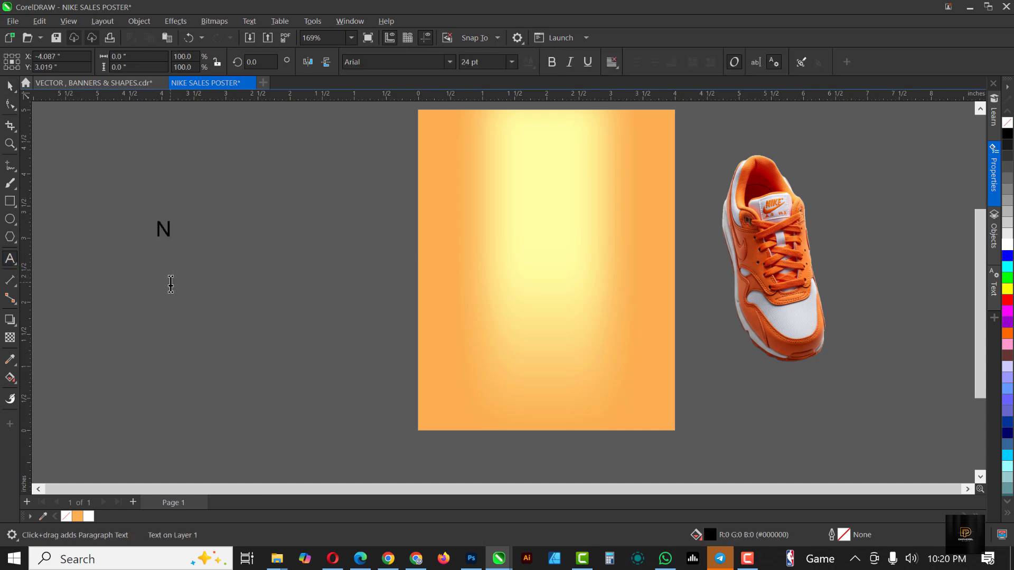
text(IKE)
key(Escape)
key(ctrl+space)
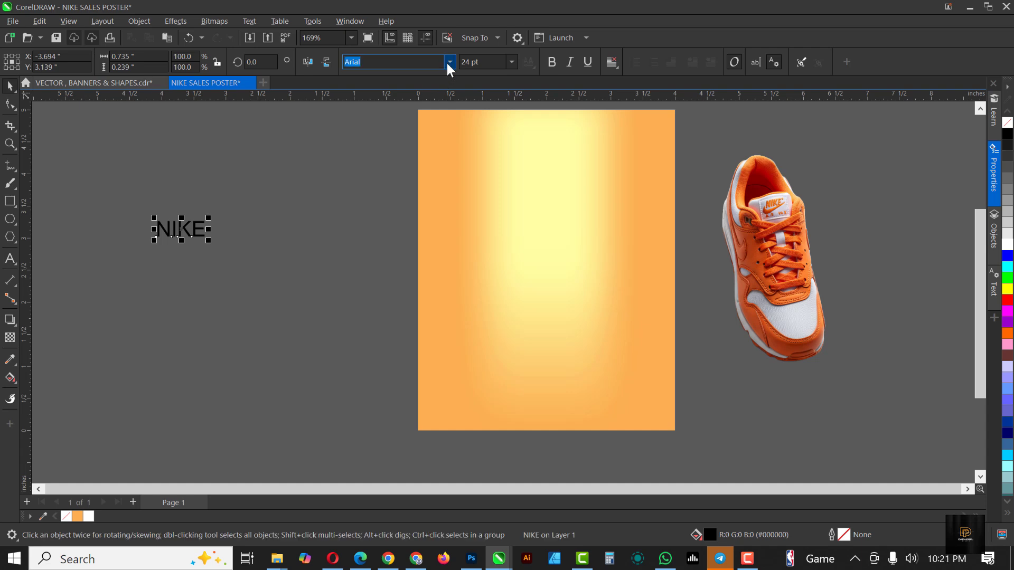
click(449, 62)
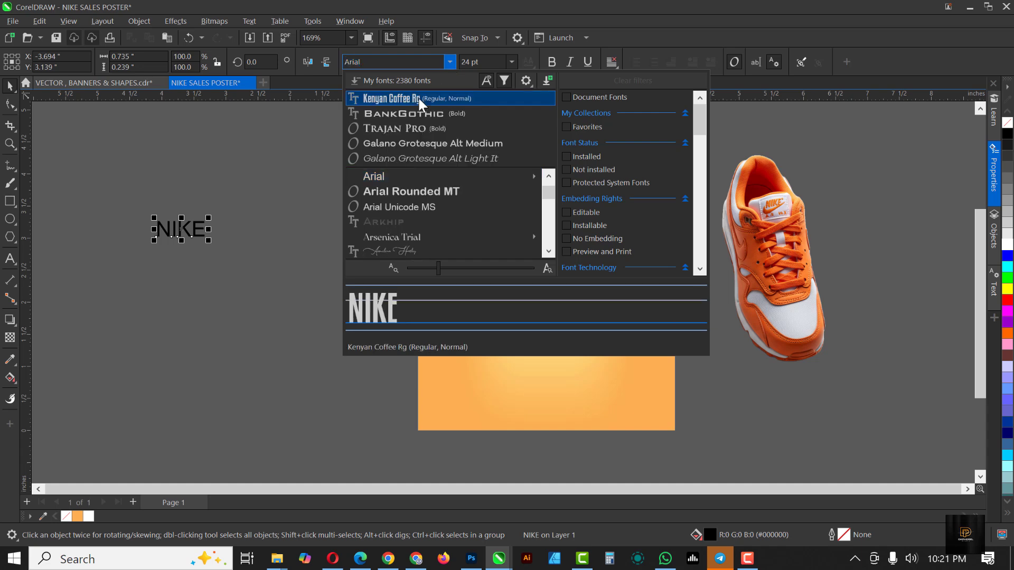
key(Return)
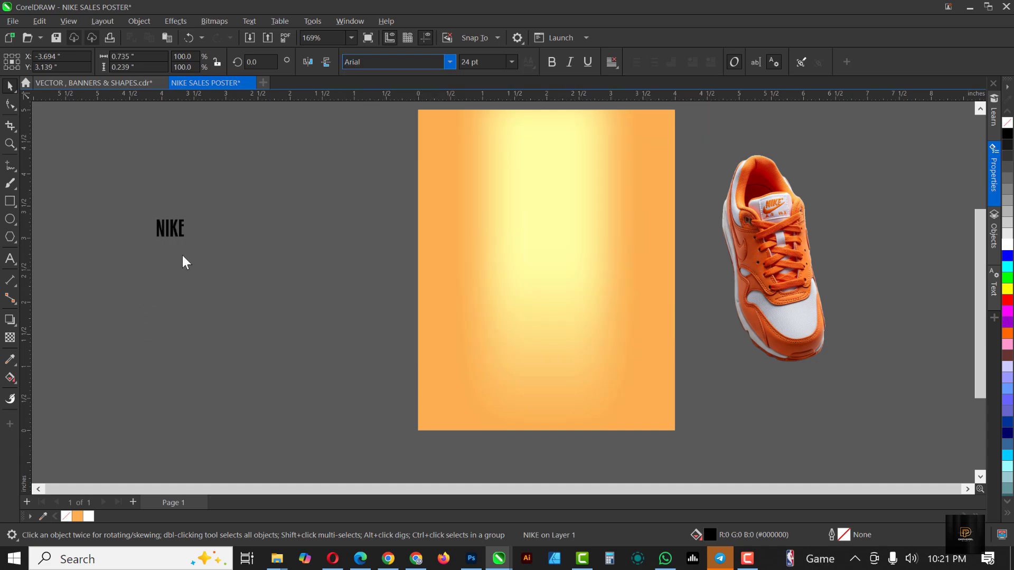
Step: Enlarge the NIKE text to about 73 pt and place it on the upper middle of the poster's glow
drag(190, 242, 244, 295)
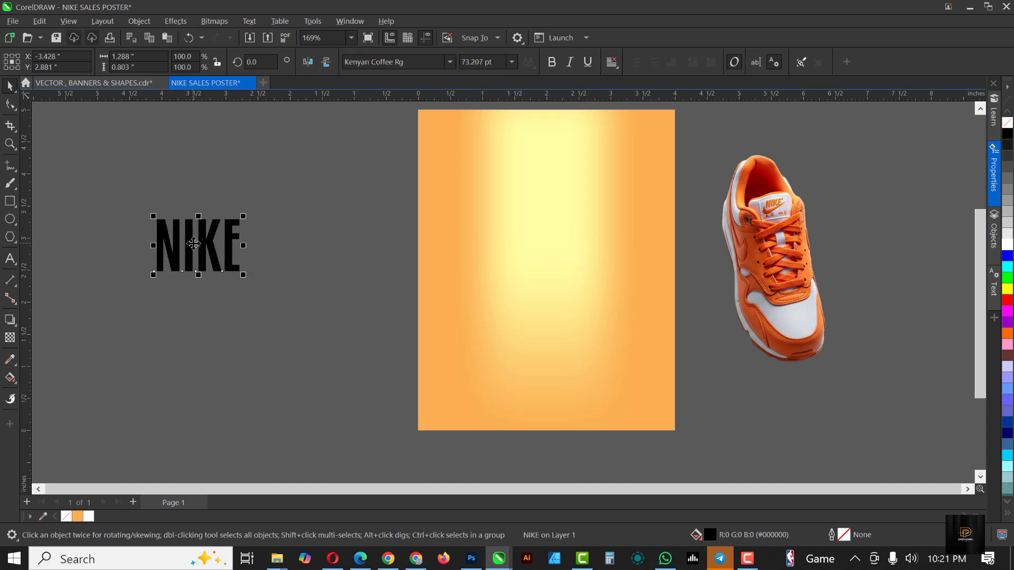
drag(500, 192, 535, 197)
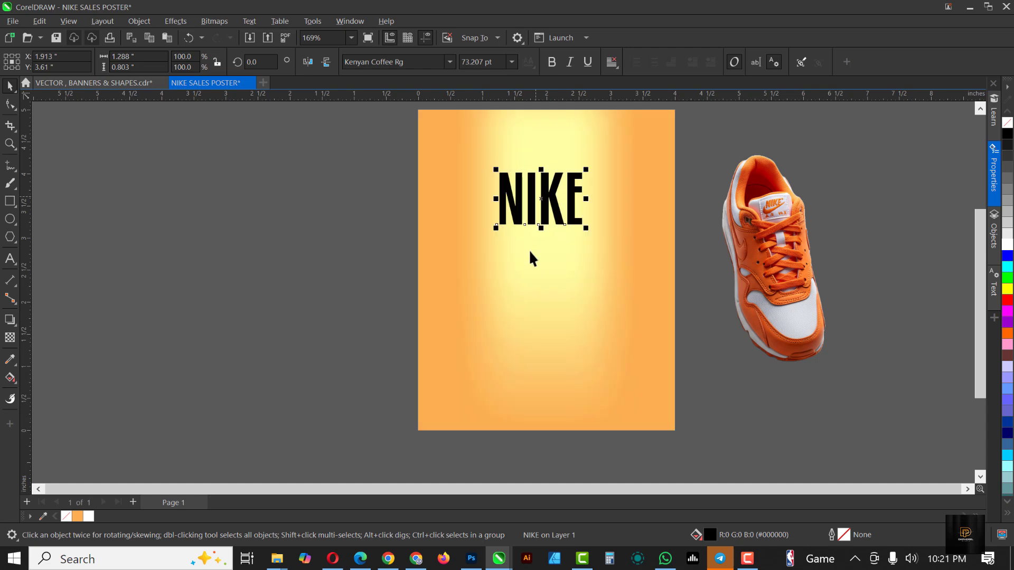
Step: Sample the dark red #B72A06 from the shoe's collar and apply it as the fill of the NIKE text
click(11, 361)
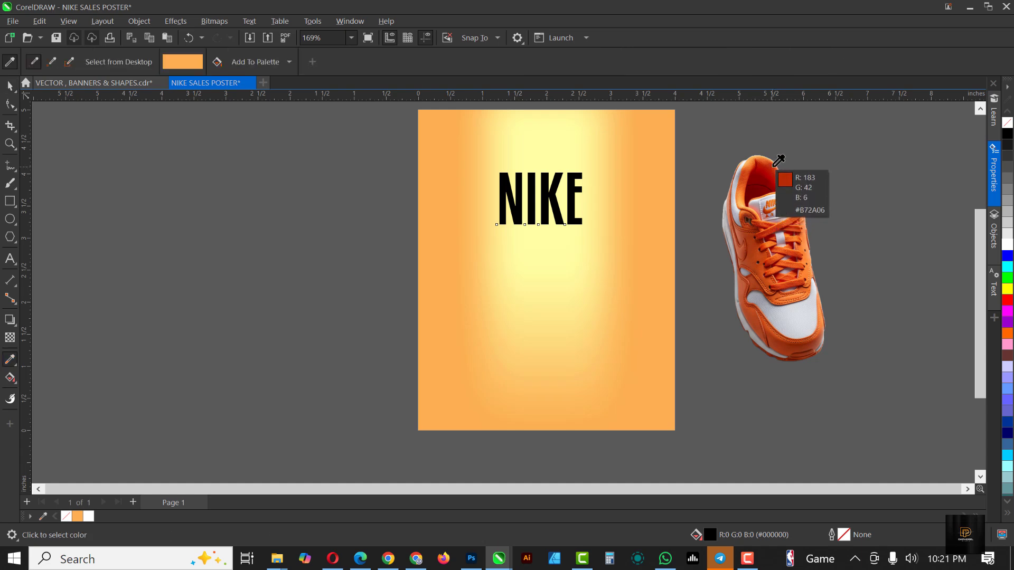
click(775, 164)
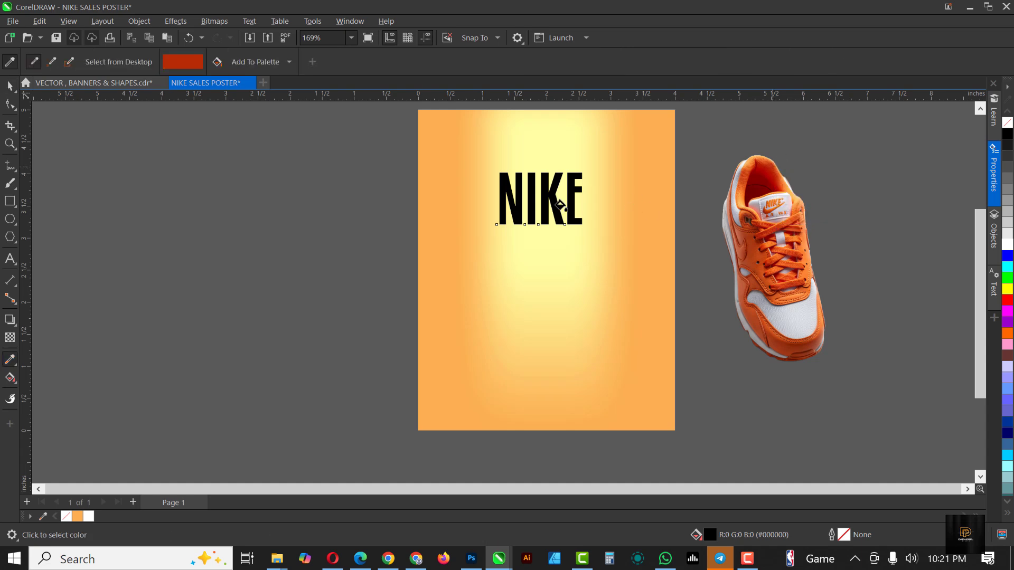
click(546, 188)
click(547, 221)
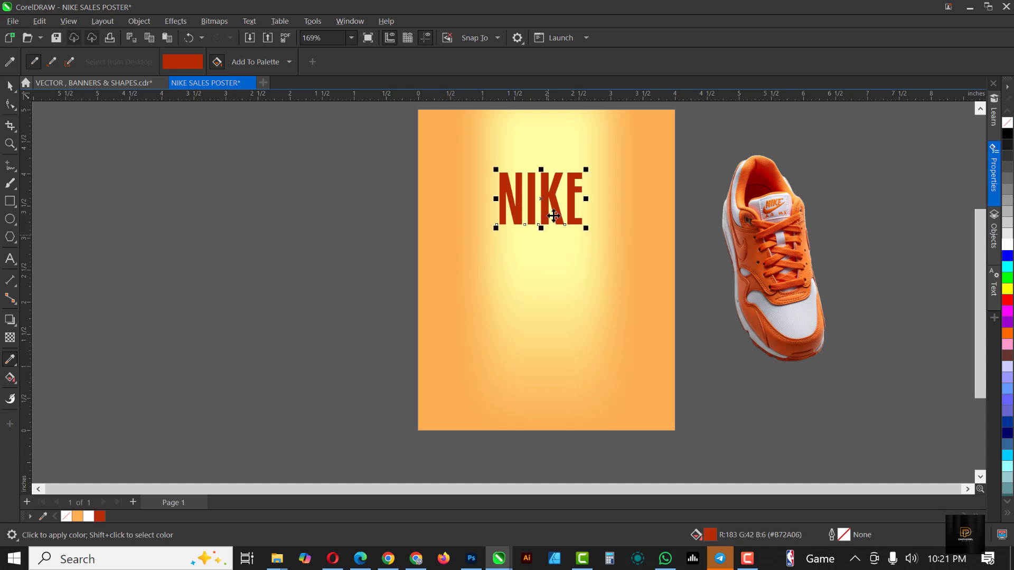
key(space)
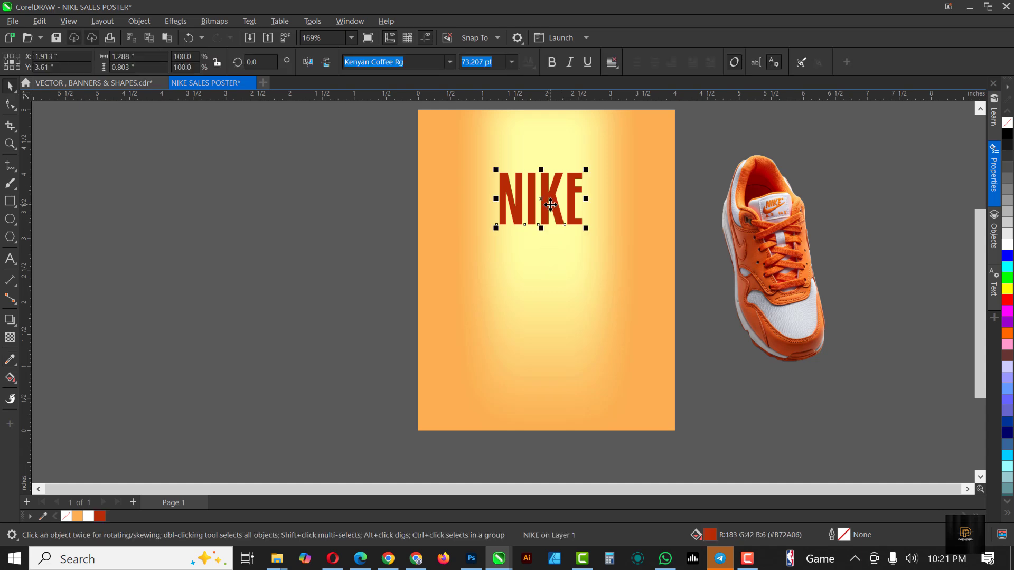
Step: Duplicate the red NIKE text directly below the original, aligned with it
drag(547, 188, 550, 210)
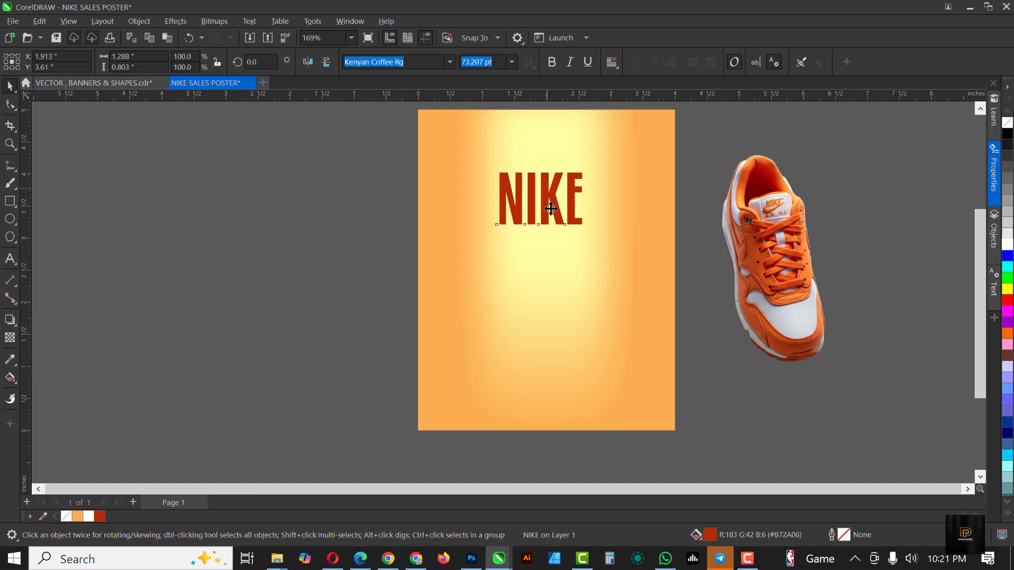
drag(552, 245, 555, 243)
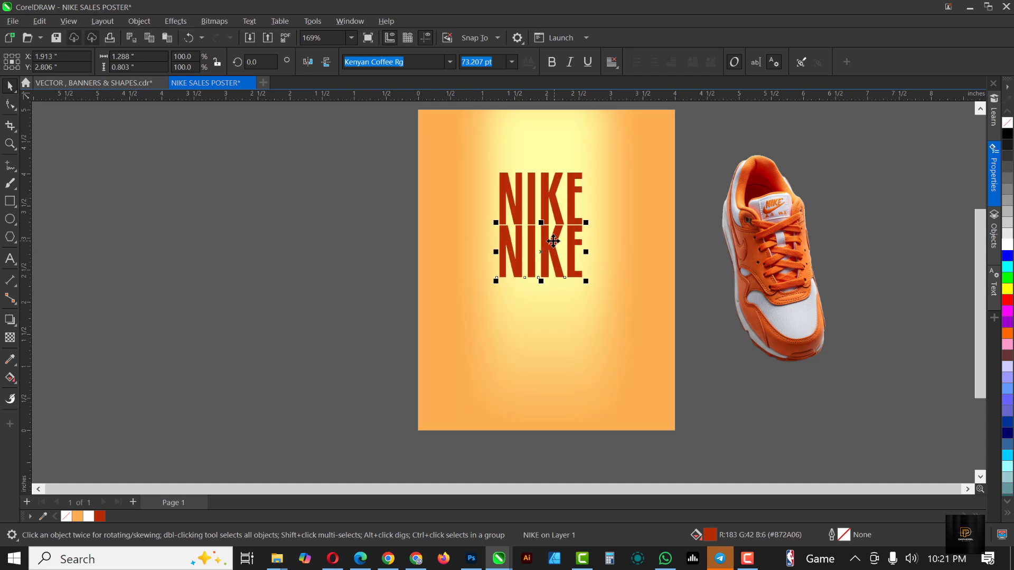
Step: Stack a third, evenly spaced NIKE copy below the other two and enlarge all three to about 102 pt
key(Down)
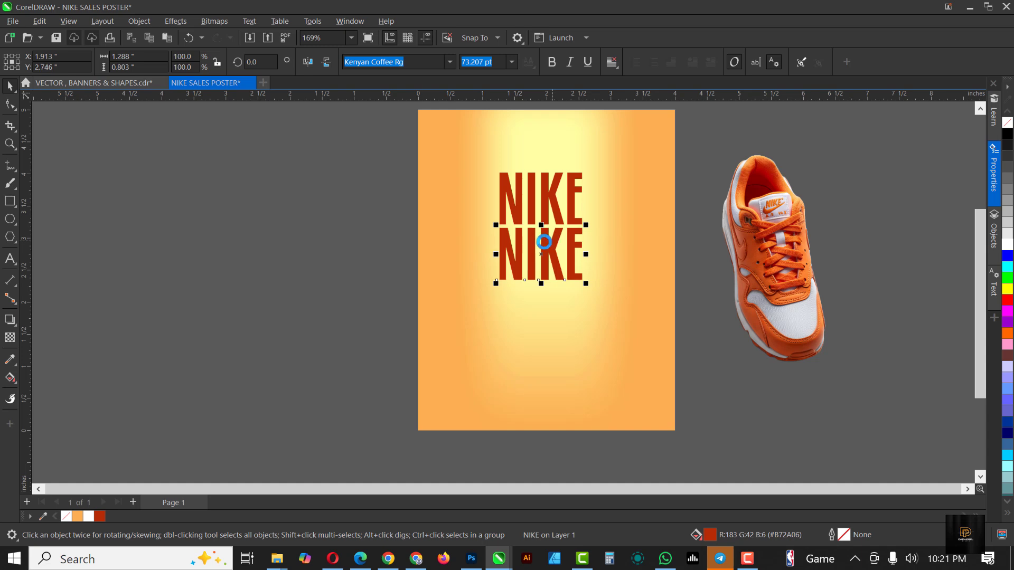
drag(549, 248, 555, 301)
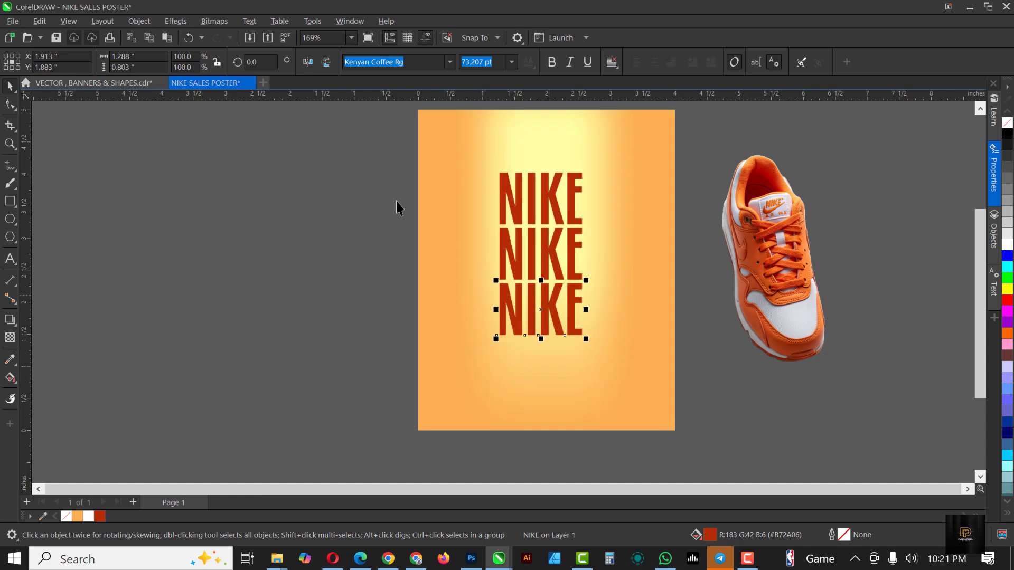
drag(347, 153, 596, 352)
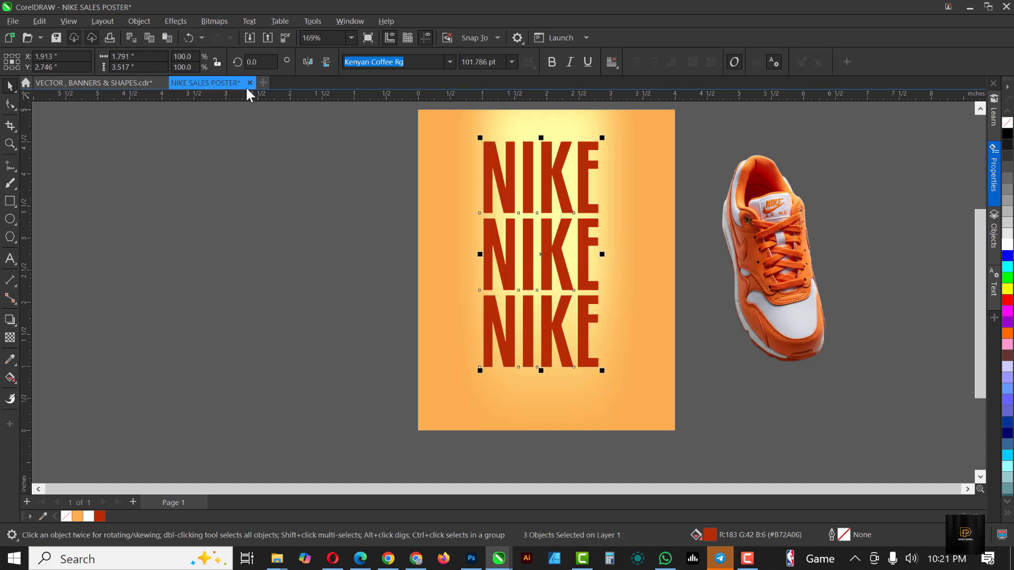
Step: Convert the three NIKE texts to curves and weld them into a single object
click(136, 20)
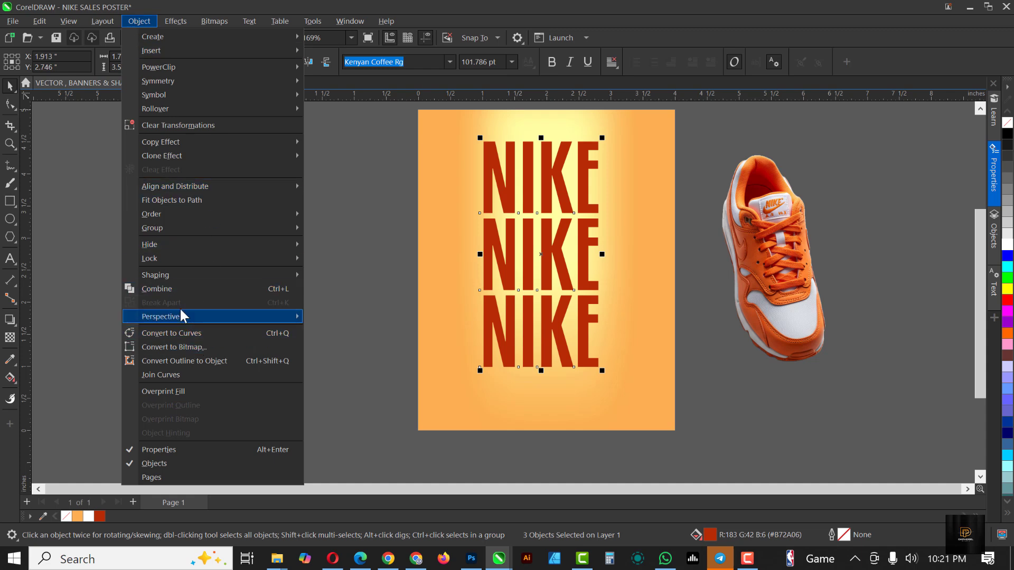
click(191, 332)
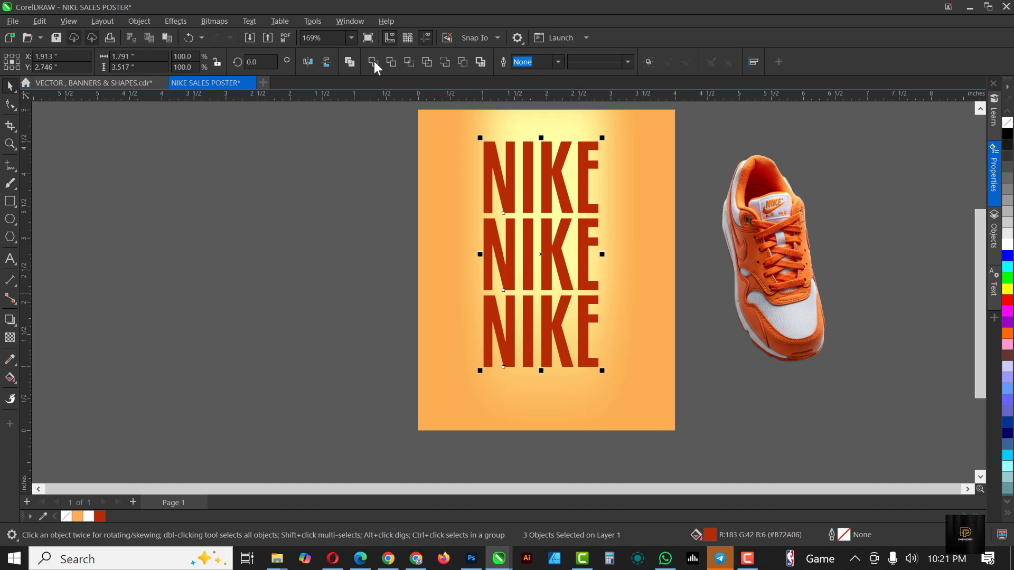
drag(506, 178, 394, 184)
key(ctrl+z)
click(374, 63)
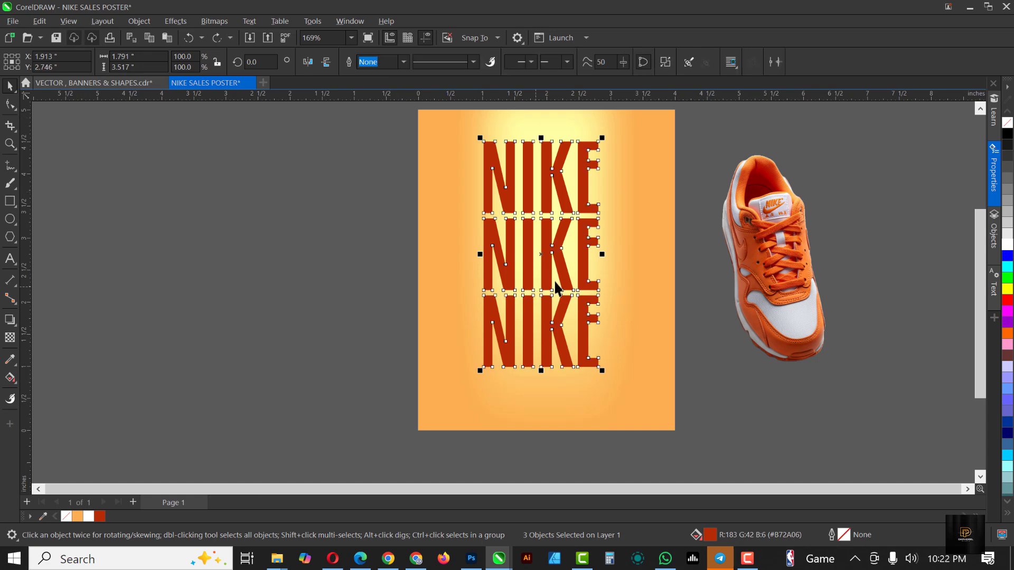
Step: Apply an elliptical fountain transparency to the NIKE stack, opaque at the centre and fading to 100% at the outer edge
click(10, 338)
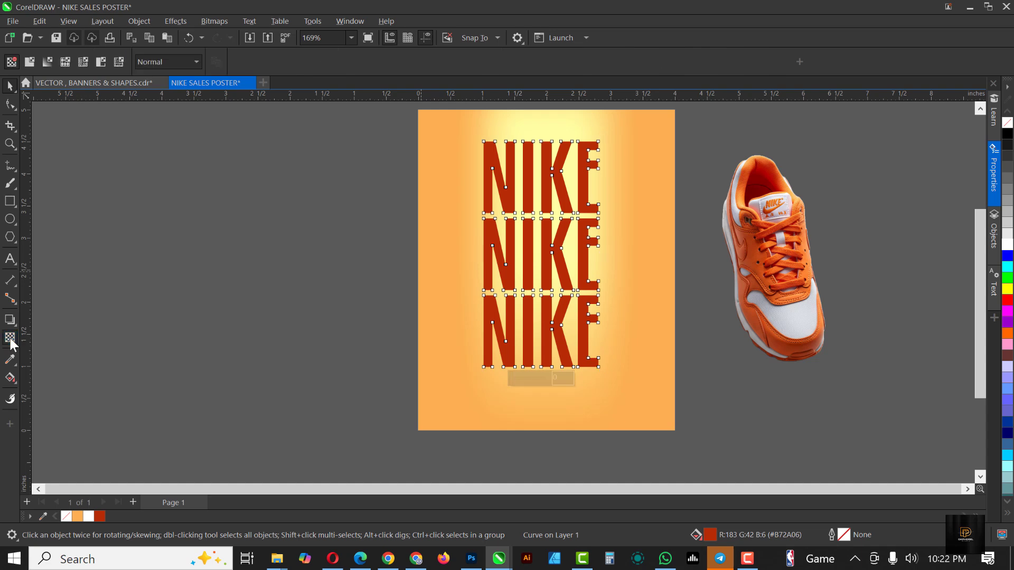
click(47, 61)
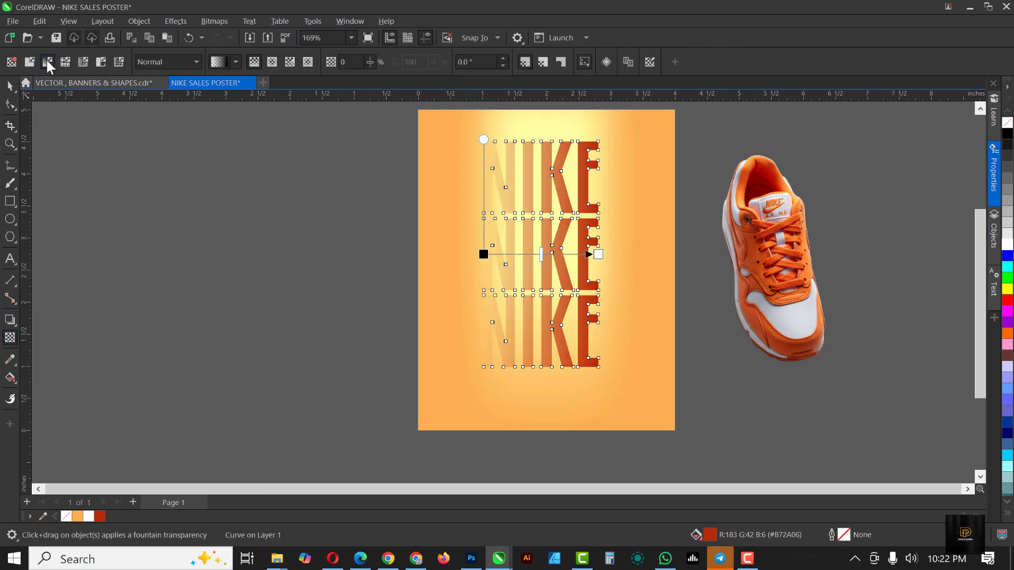
click(272, 62)
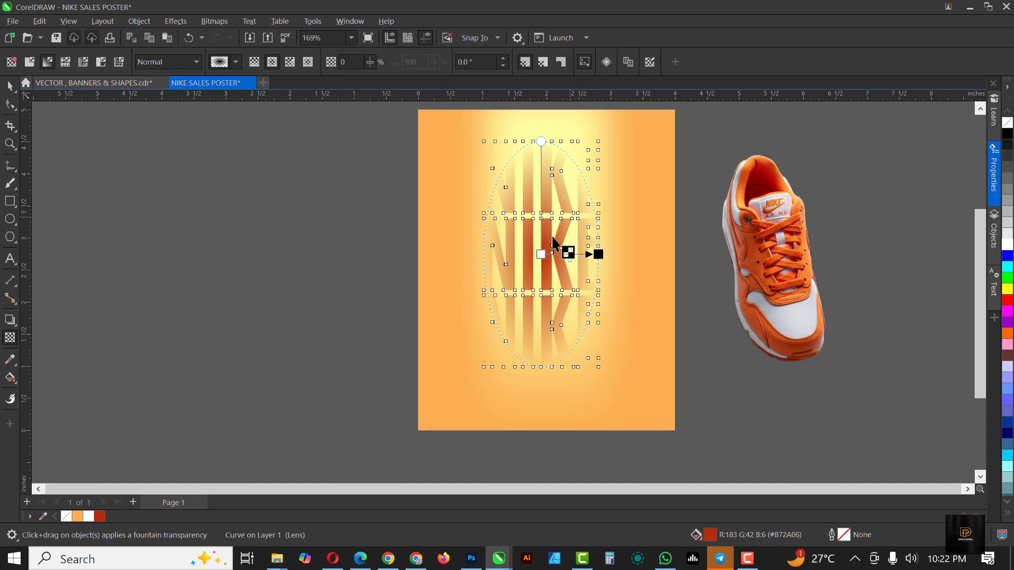
key(space)
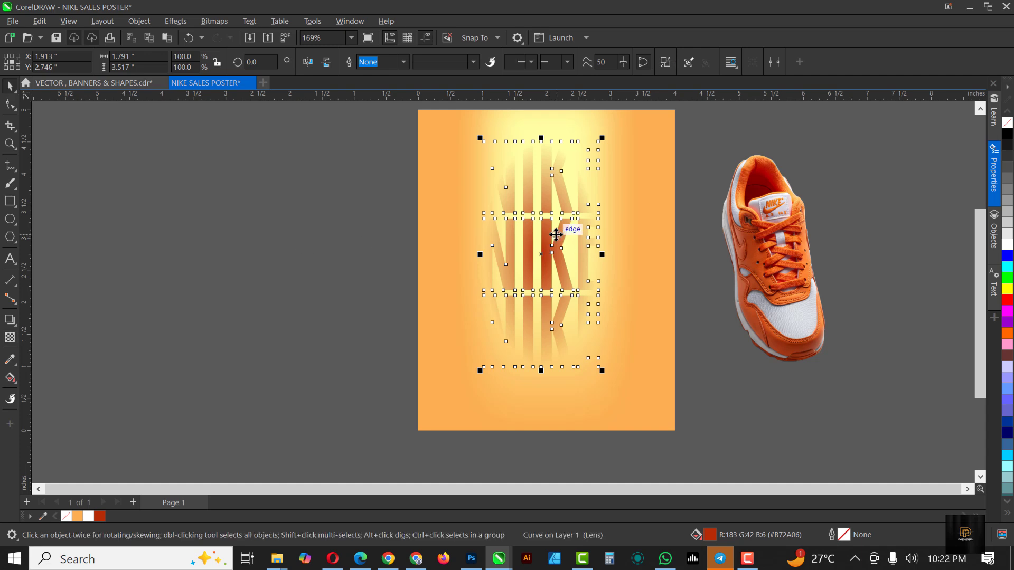
key(space)
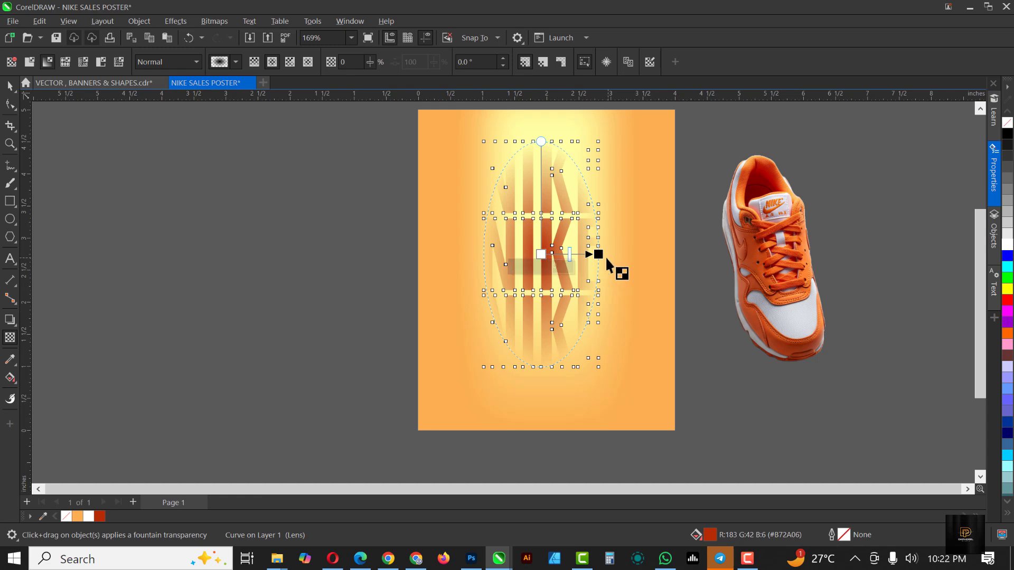
click(599, 255)
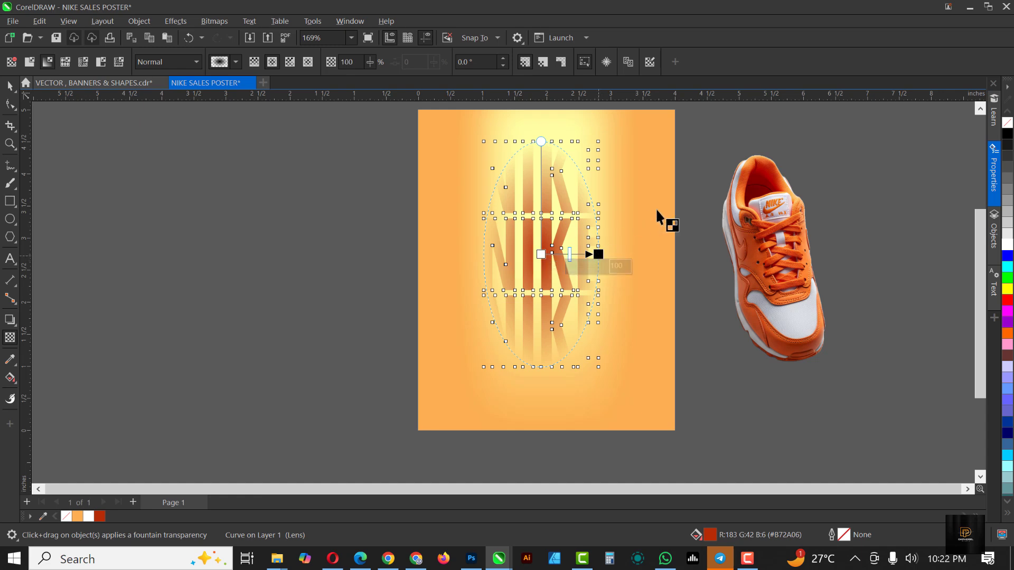
key(space)
Step: Bring the shoe image onto the page centre and order it in front of the faded NIKE lettering
click(799, 238)
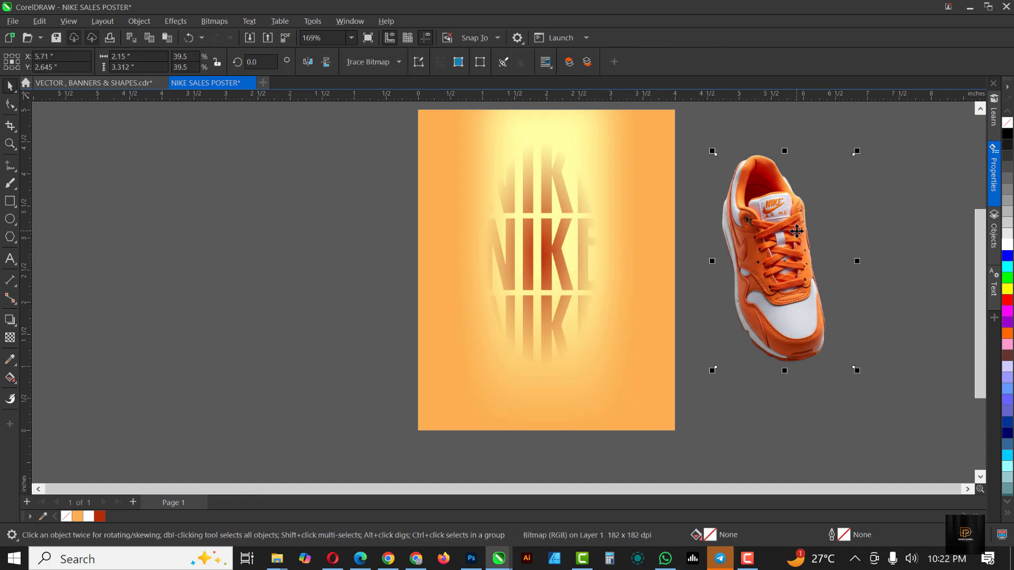
key(p)
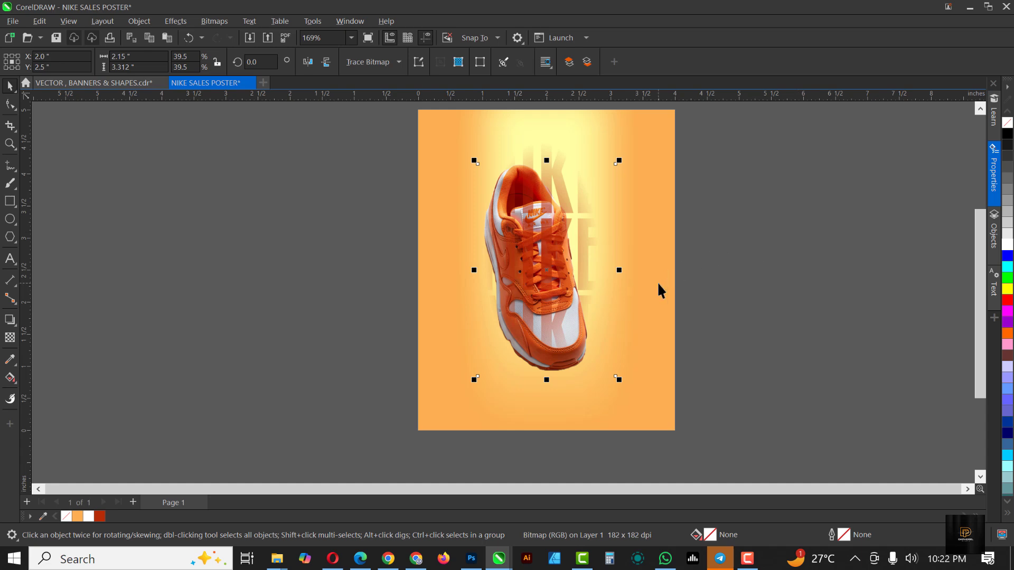
drag(533, 251, 548, 250)
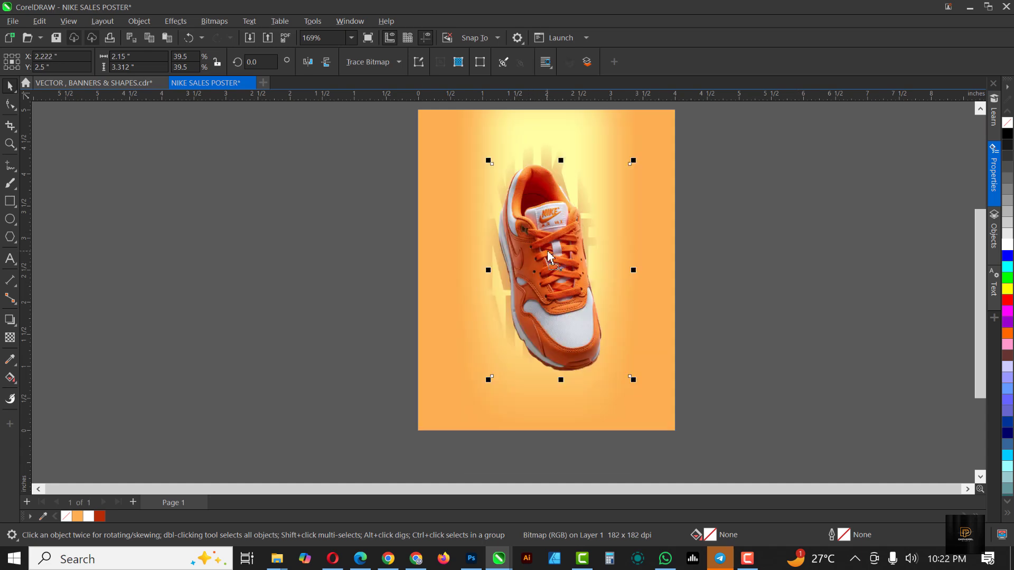
Step: Move the shoe off the artwork to the right and enlarge the faded NIKE lettering to about 2.1 by 4.1 inches
click(518, 150)
click(497, 202)
drag(539, 213, 704, 218)
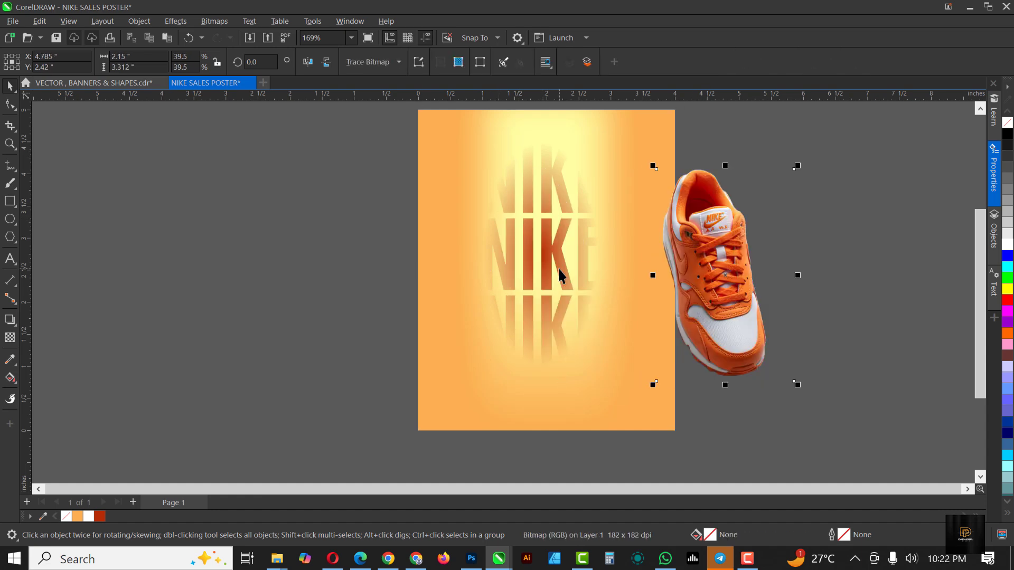
click(558, 267)
drag(606, 376, 629, 392)
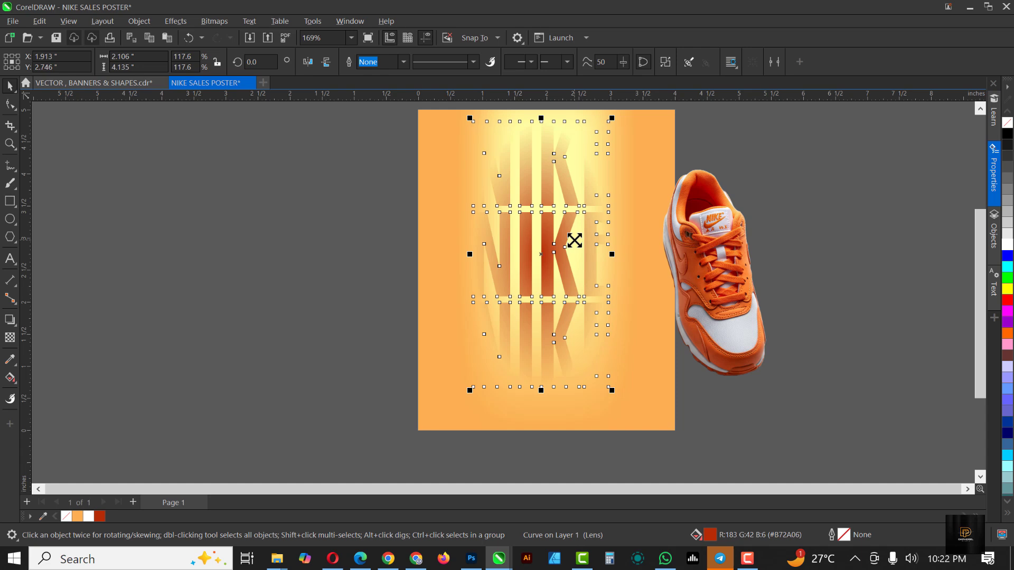
Step: Place the shoe back over the NIKE lettering near the page centre and scale it down to about 1.9 by 2.9 inches
click(706, 244)
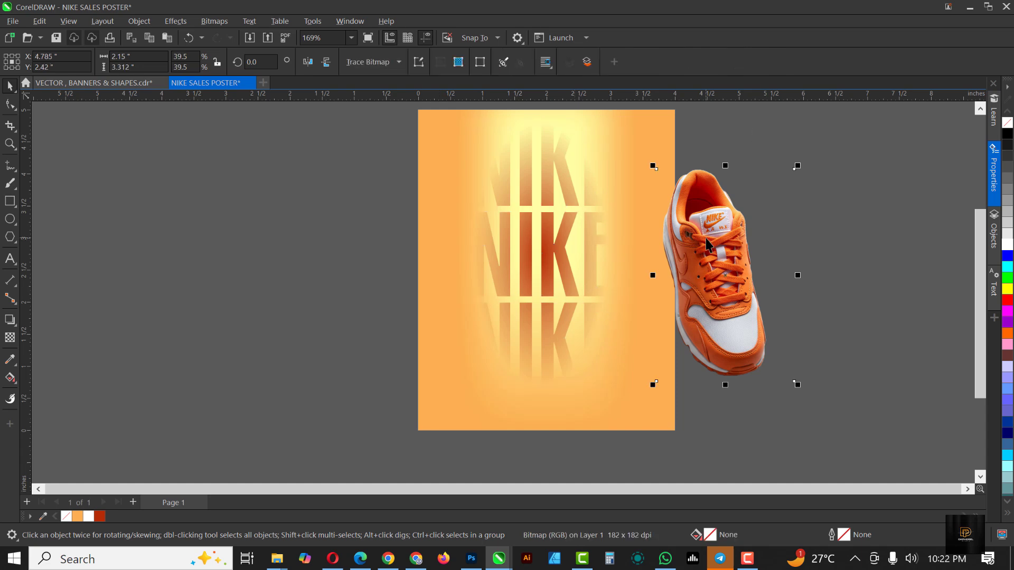
key(p)
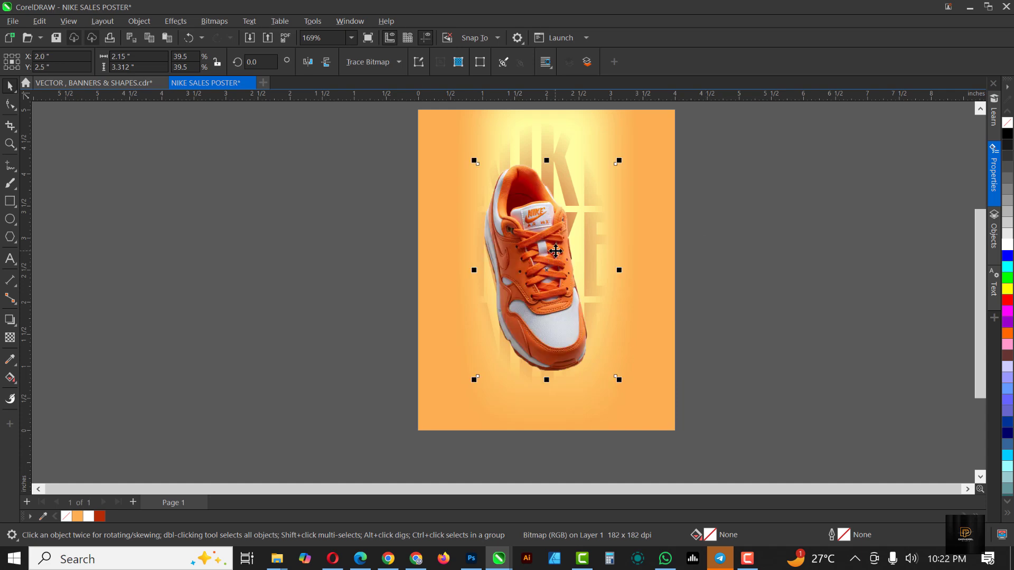
mouse_move(555, 251)
mouse_down()
mouse_move(566, 250)
mouse_move(554, 269)
mouse_up()
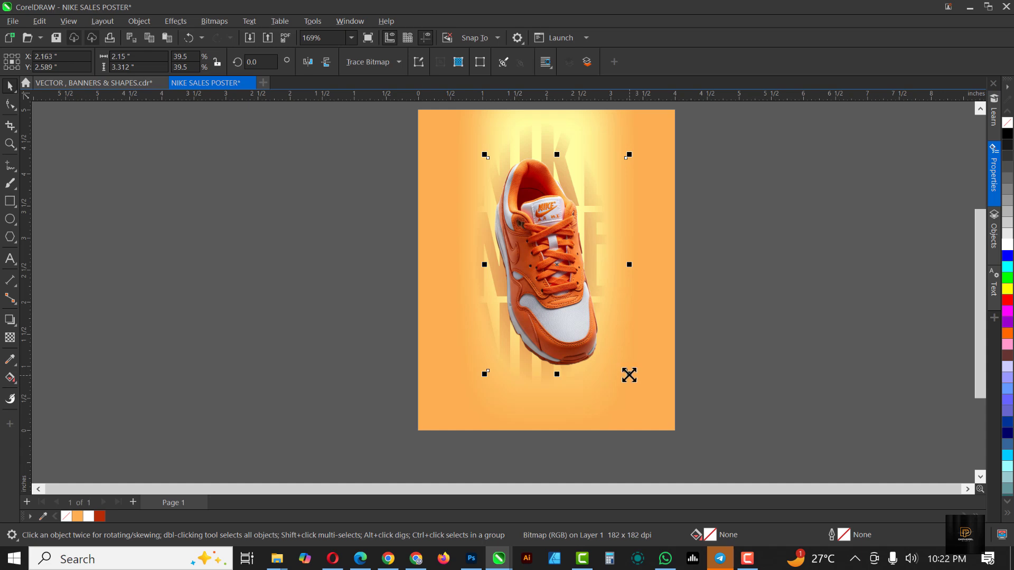
drag(630, 375, 621, 363)
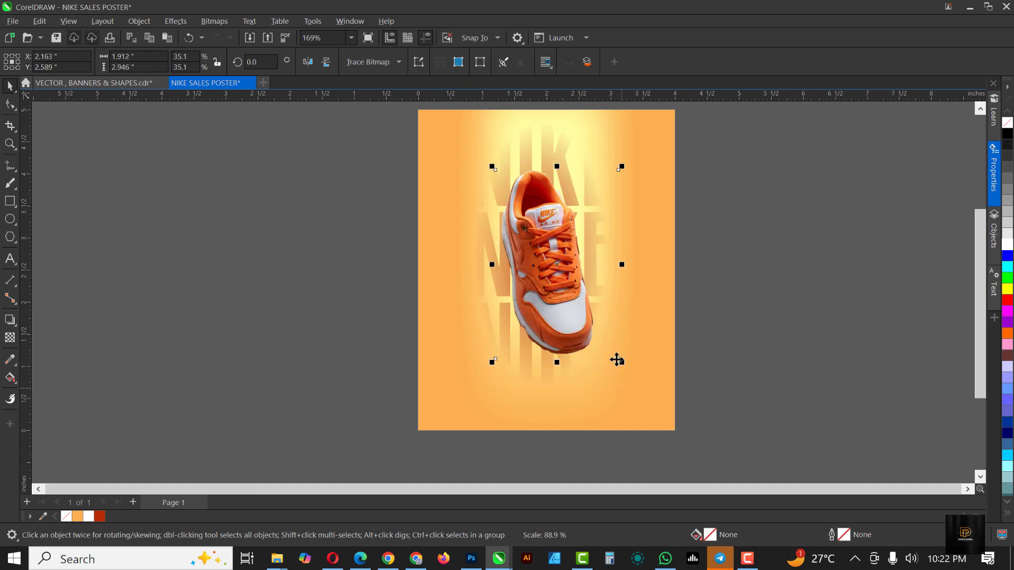
drag(557, 317, 541, 296)
Step: Add the text NIKE in 24 pt Arial in the empty area left of the page
click(9, 259)
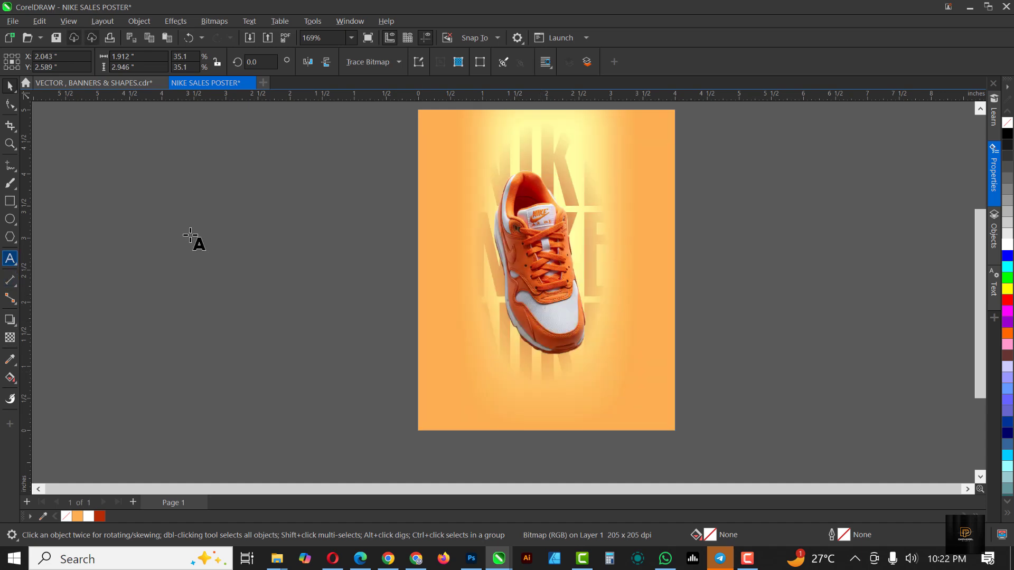
click(190, 228)
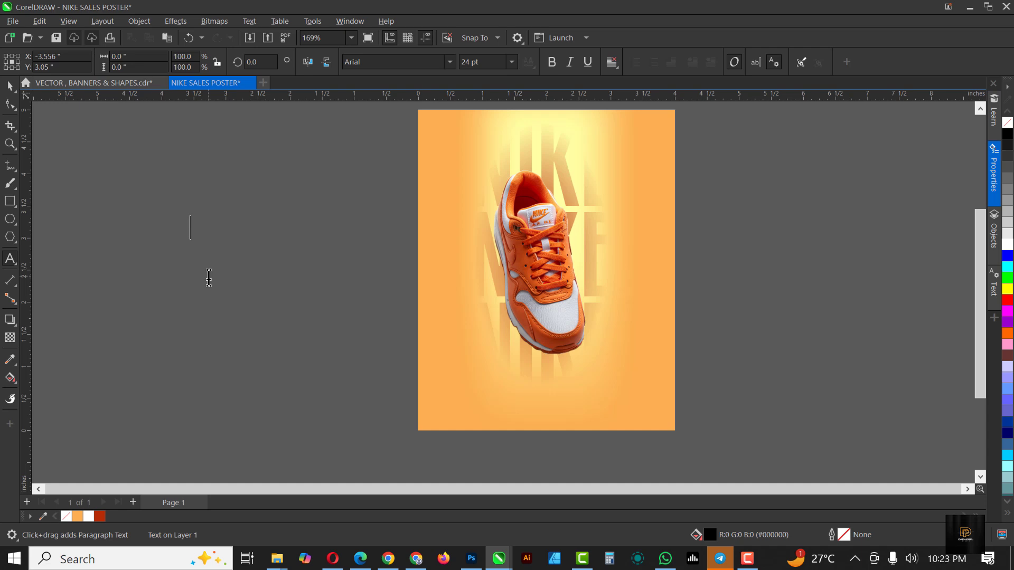
text(NIKE)
key(Escape)
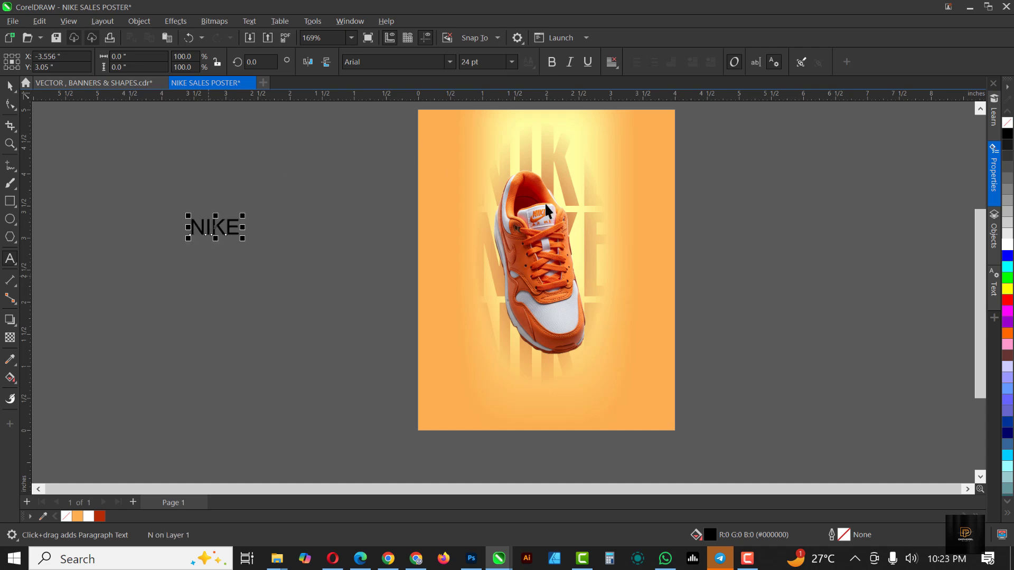
key(space)
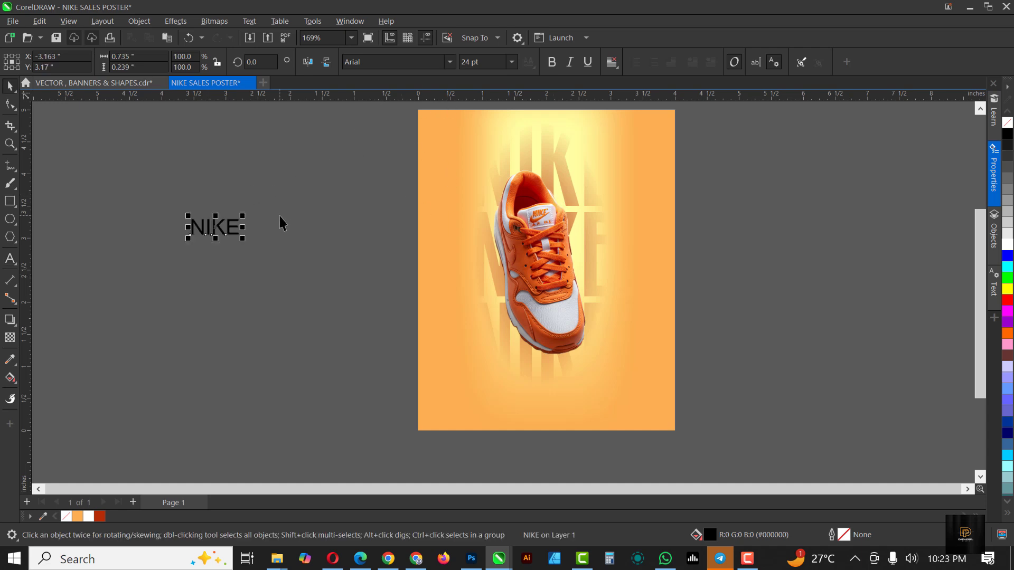
Step: Widen the letter spacing of the new NIKE text and shrink it to about 13.4 pt
click(13, 105)
drag(245, 240, 381, 247)
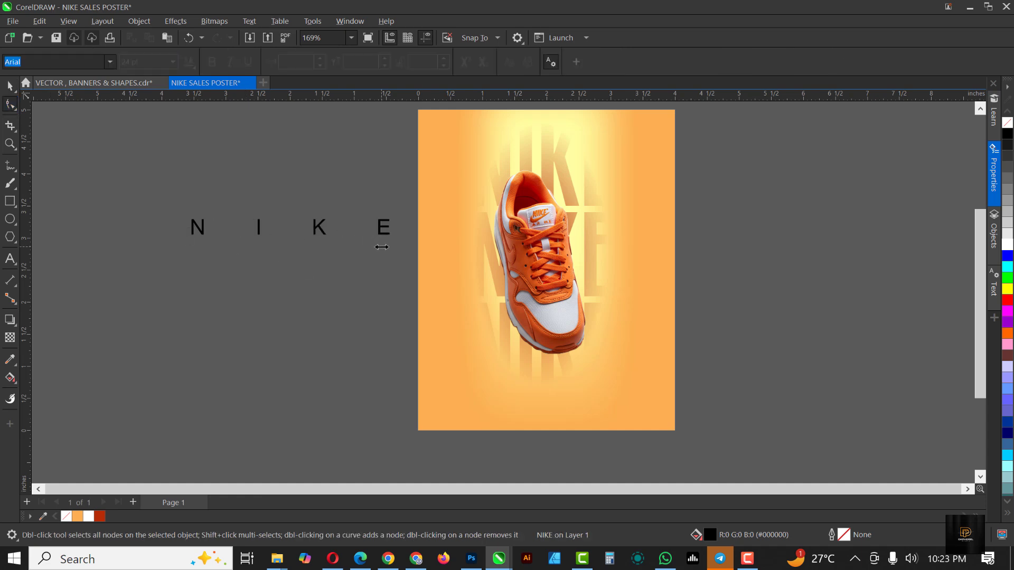
drag(163, 190, 349, 237)
key(space)
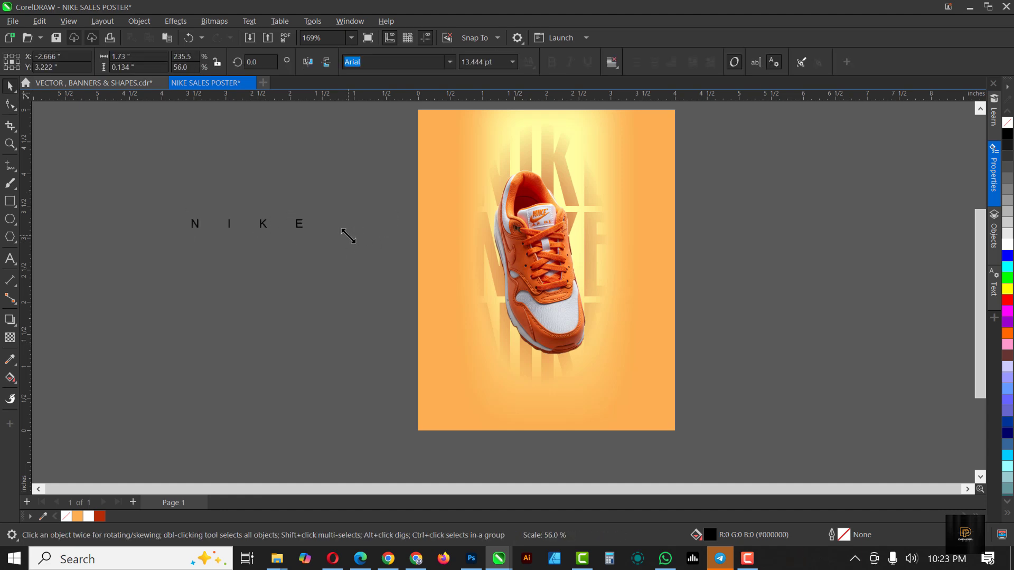
Step: Place the spaced NIKE text just above the shoe in dark red and reduce it to about 10.3 pt
drag(262, 224, 554, 164)
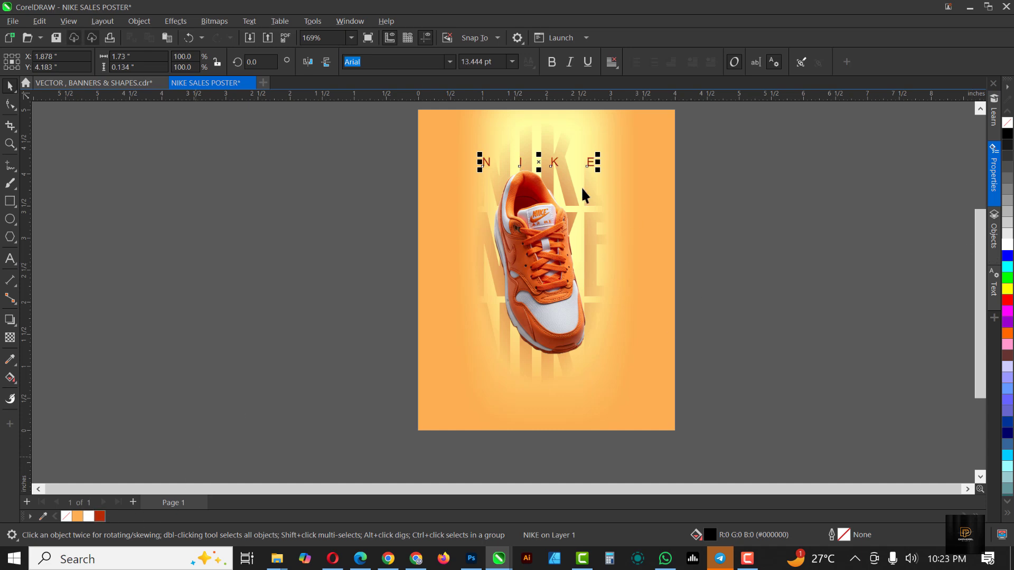
drag(597, 169, 588, 171)
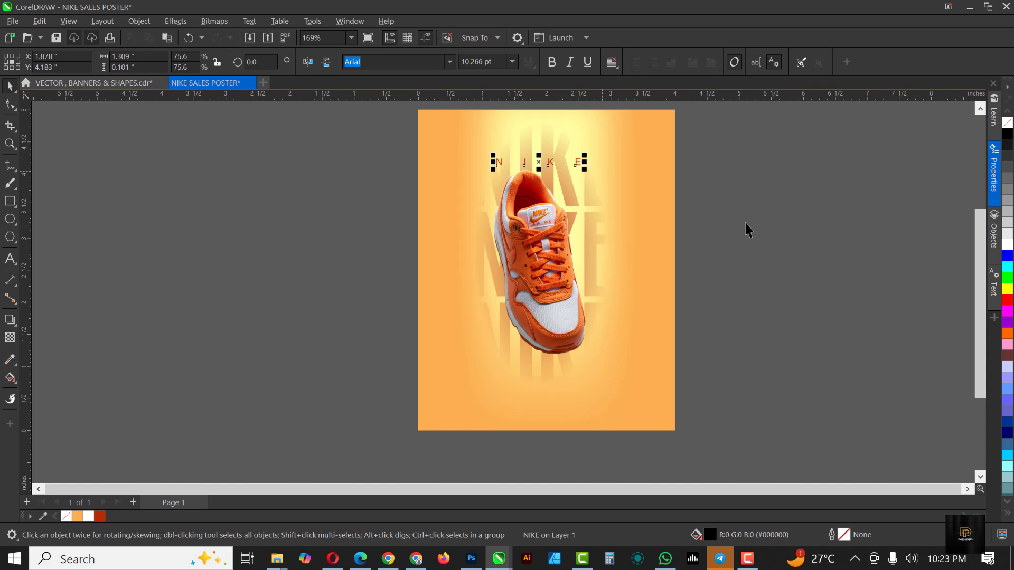
click(778, 211)
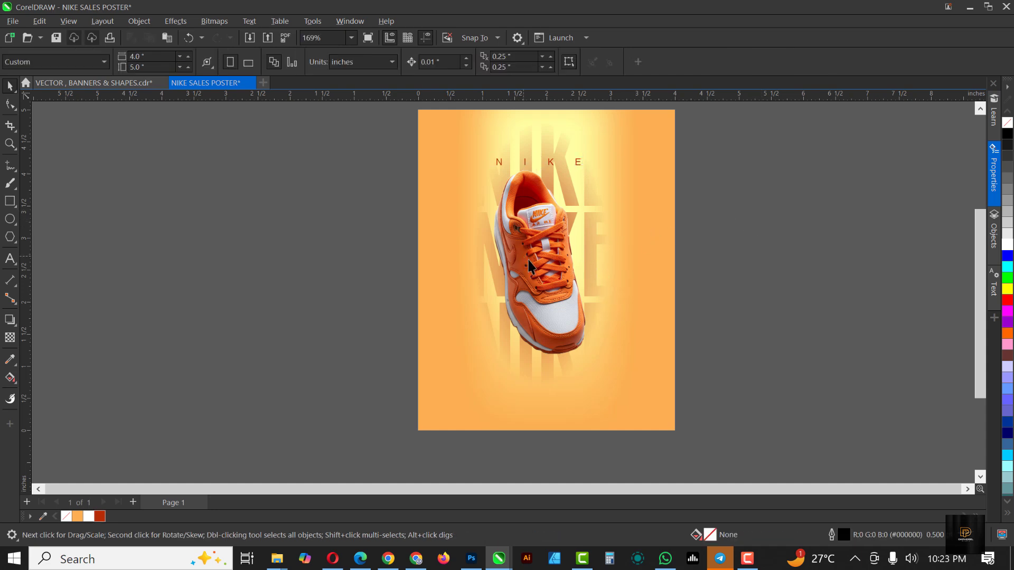
Step: Add a black Multiply drop shadow to the shoe, cast downward from its top past the toe, with opacity 50 and feathering 15
click(518, 244)
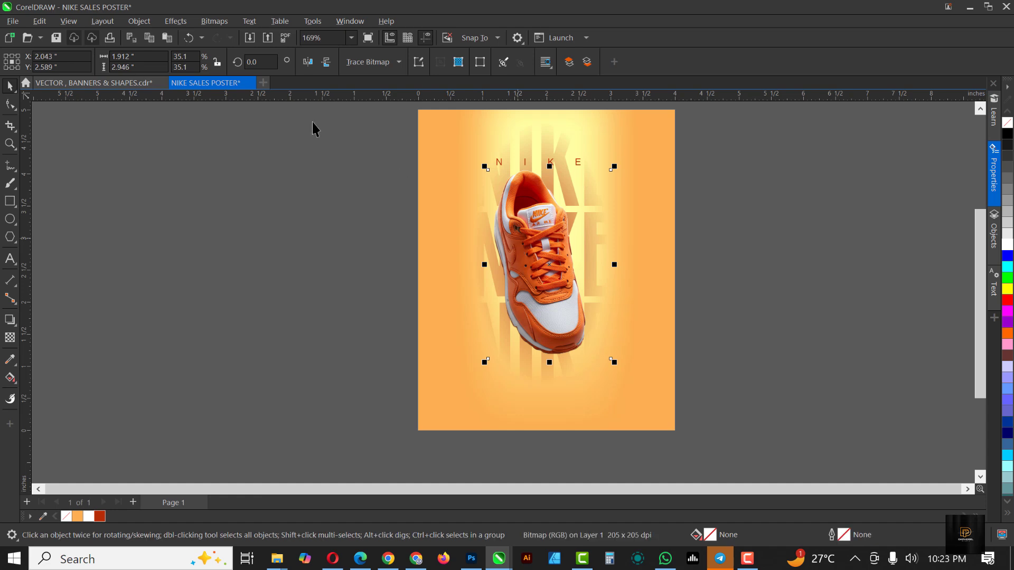
click(9, 321)
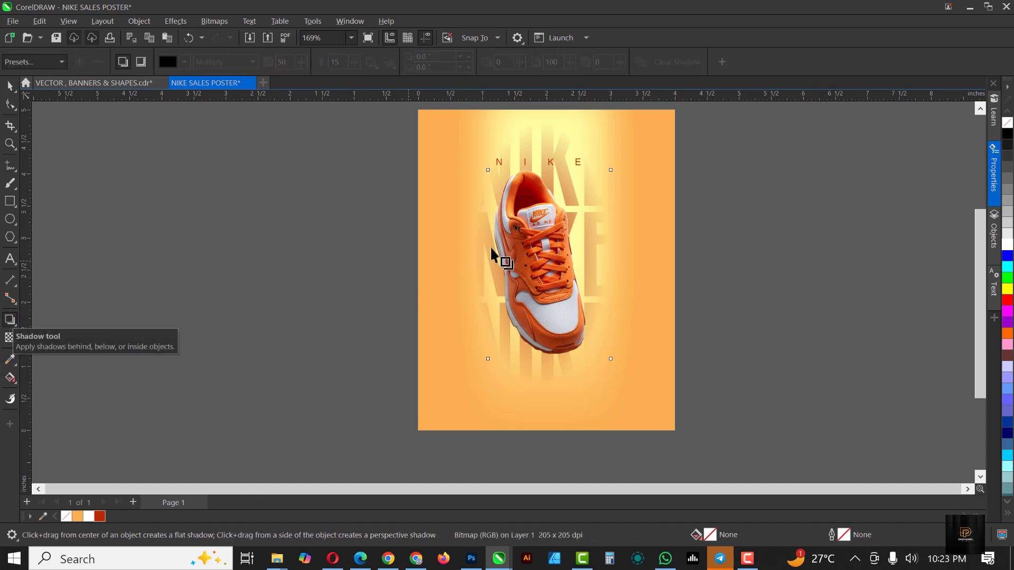
drag(537, 218, 541, 371)
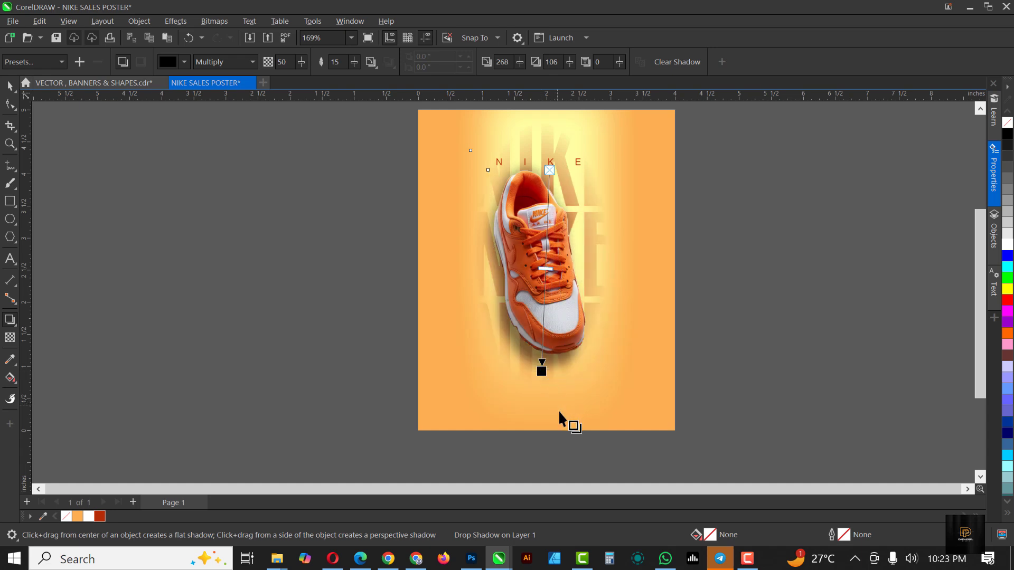
key(space)
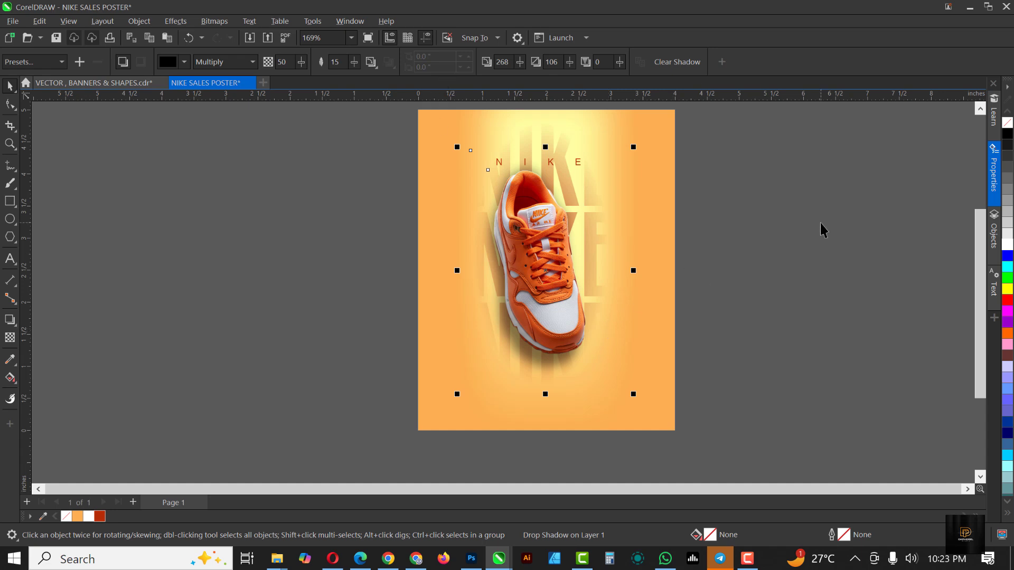
click(560, 155)
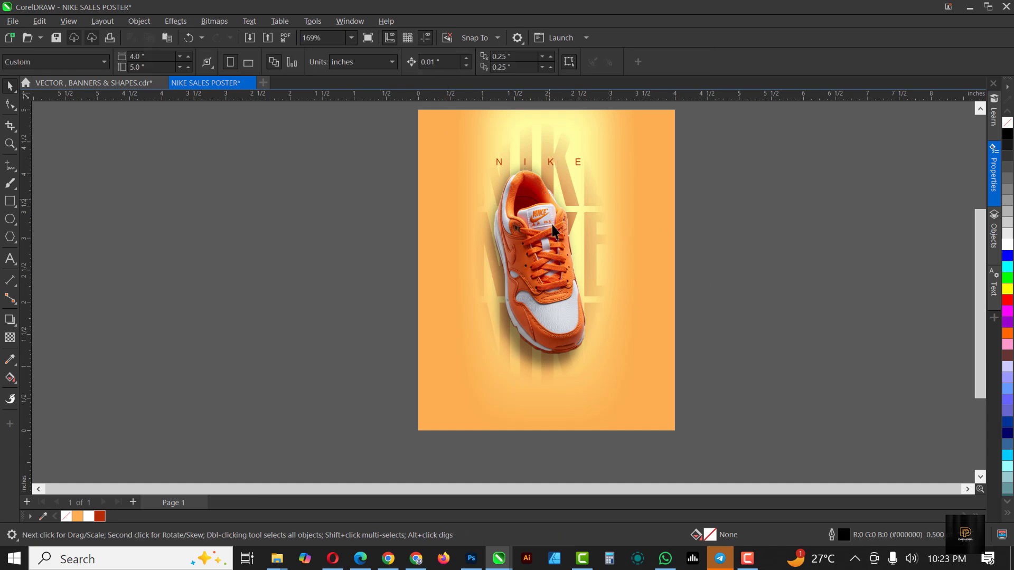
Step: Inside the background PowerClip, stretch the soft glow downward past the page's lower edge to about 6.09 in high, and finish editing
click(670, 166)
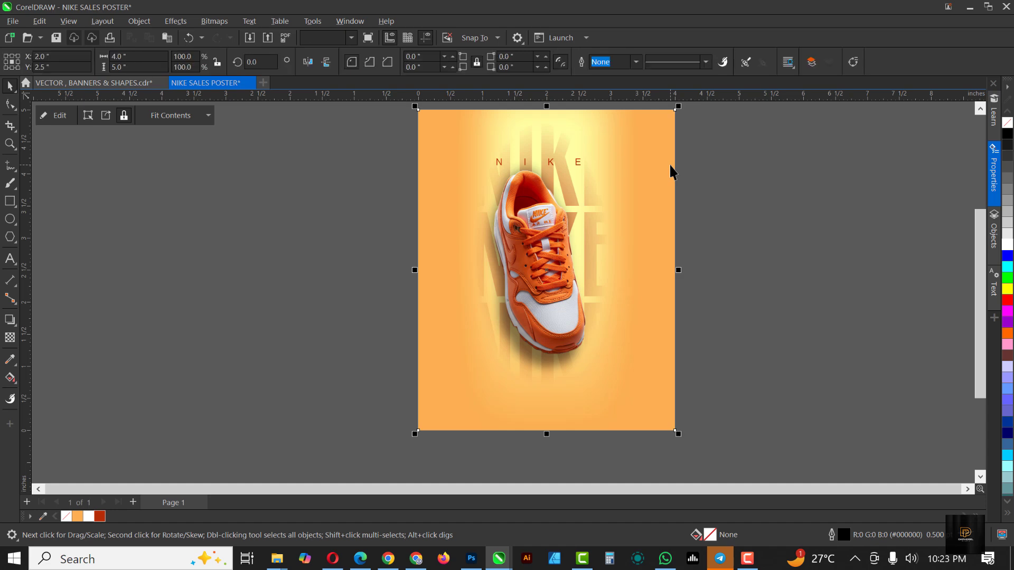
ctrl+click(568, 299)
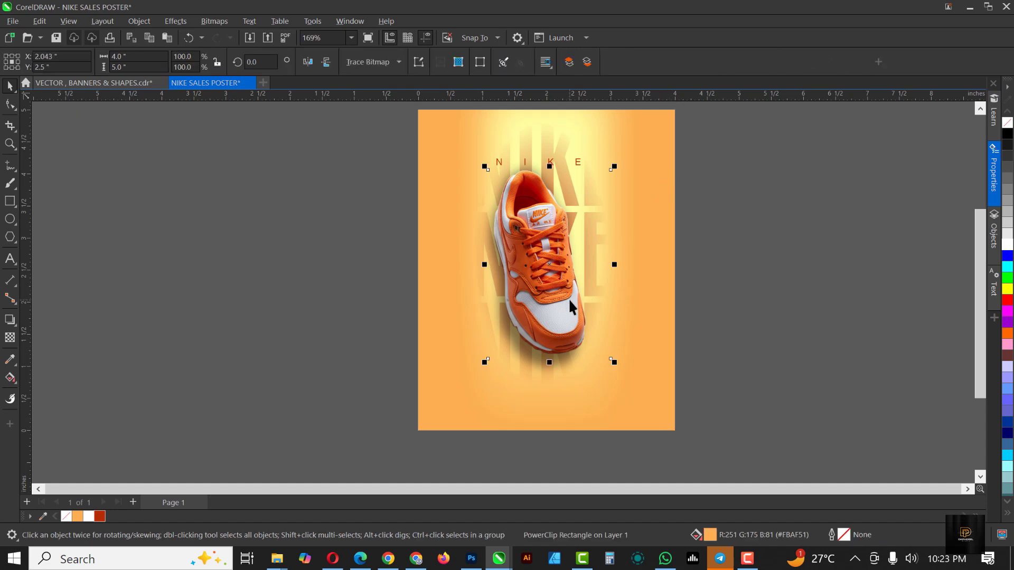
double_click(548, 118)
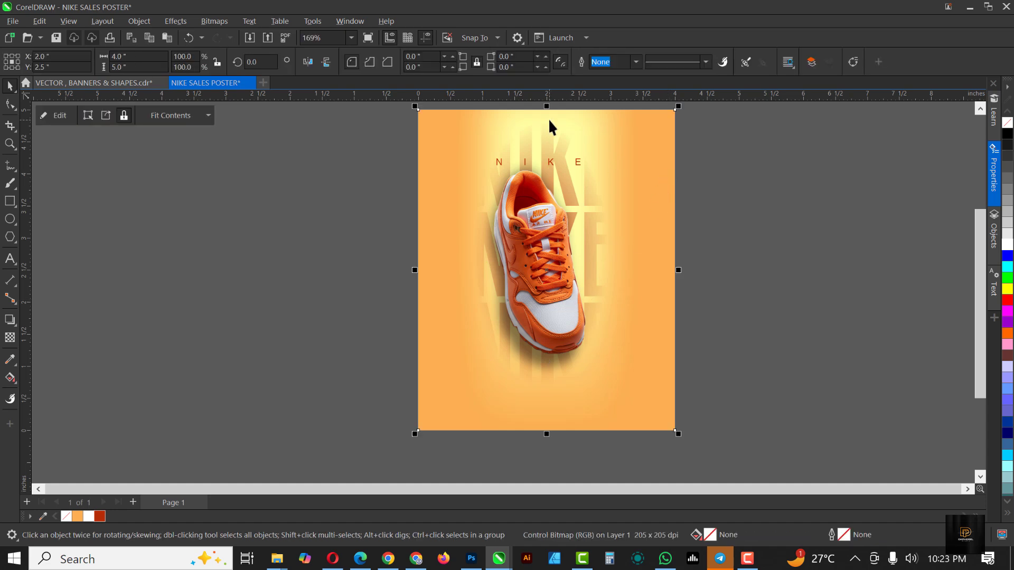
scroll(549, 118, down, 1)
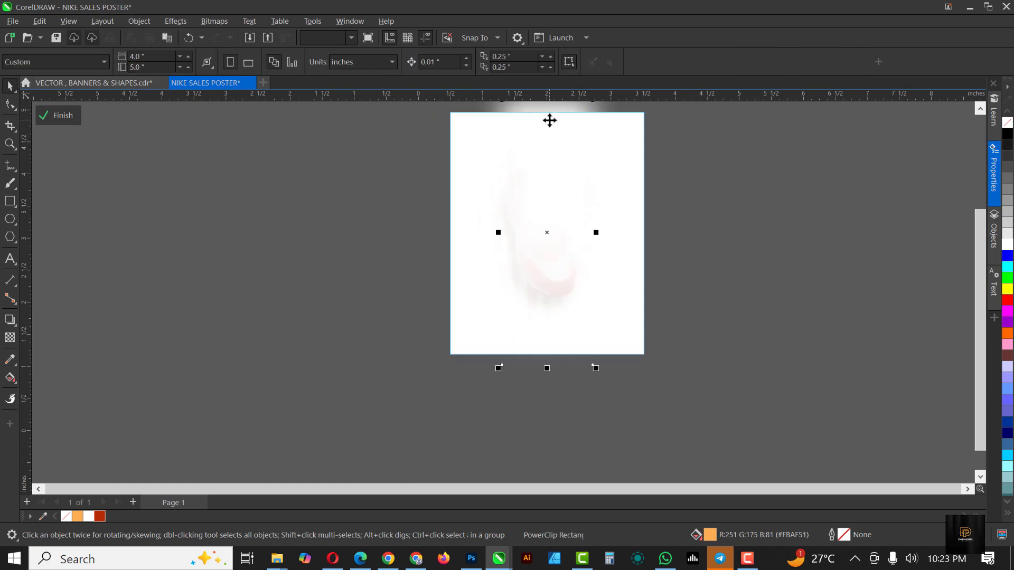
drag(549, 376, 555, 402)
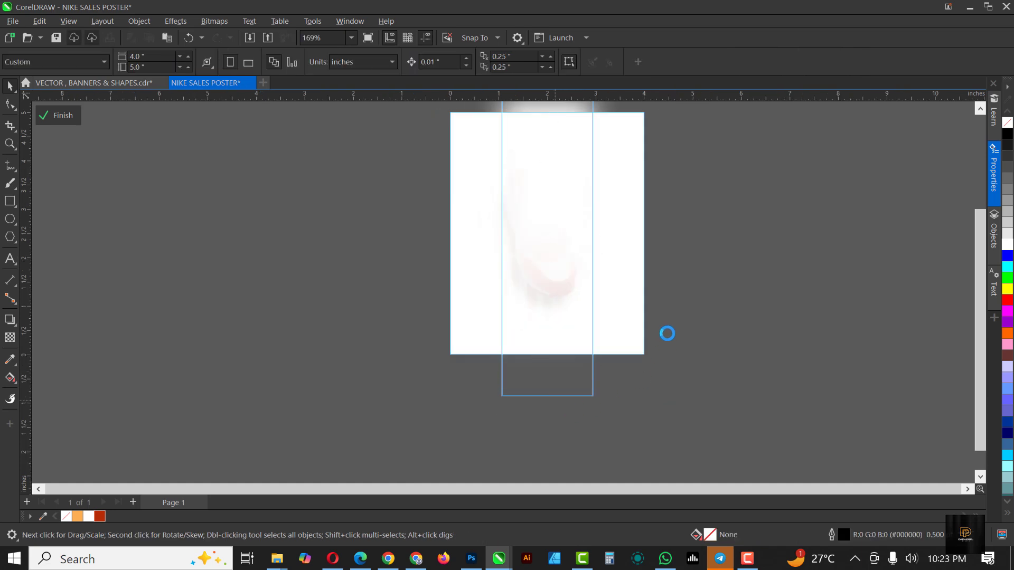
click(59, 117)
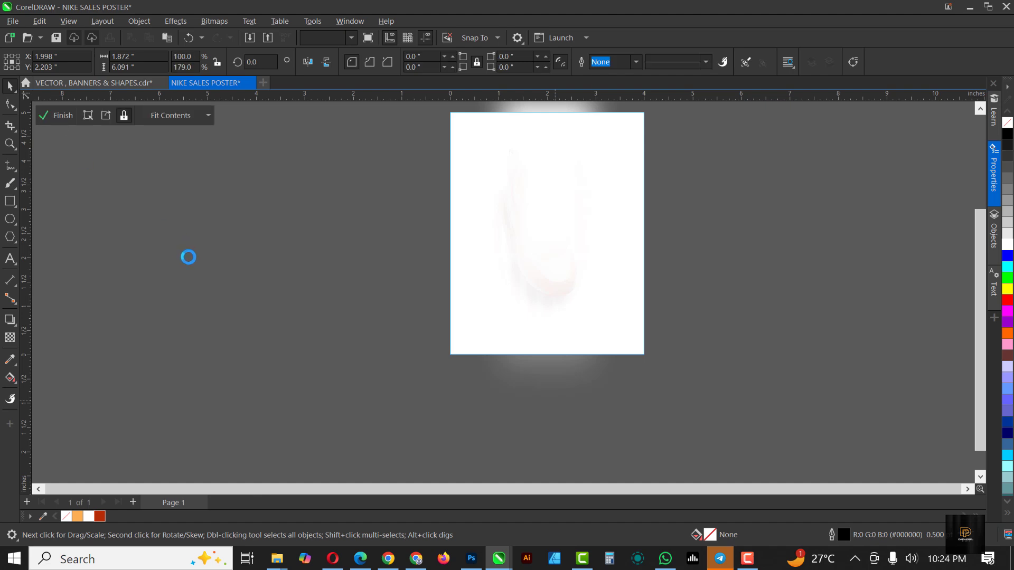
click(63, 116)
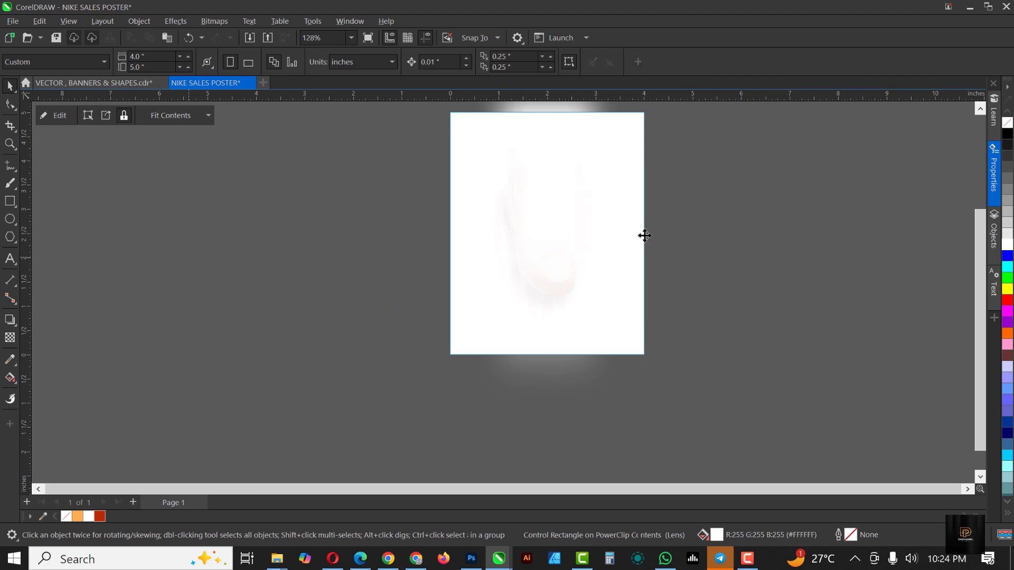
click(180, 209)
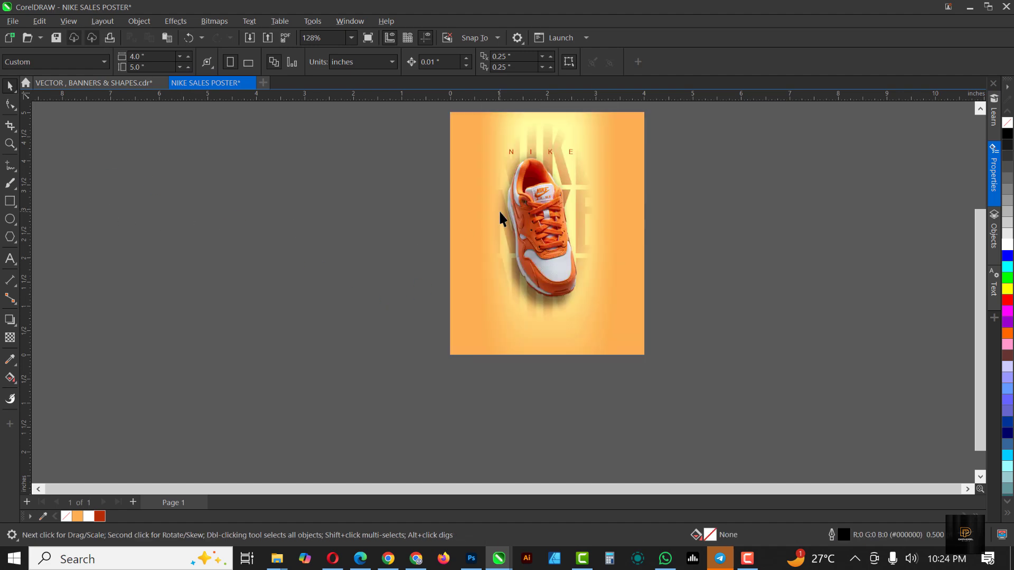
Step: Enlarge the shoe image proportionally to about 2.07 × 3.19 in, keeping its upper-left corner fixed
scroll(499, 216, up, 2)
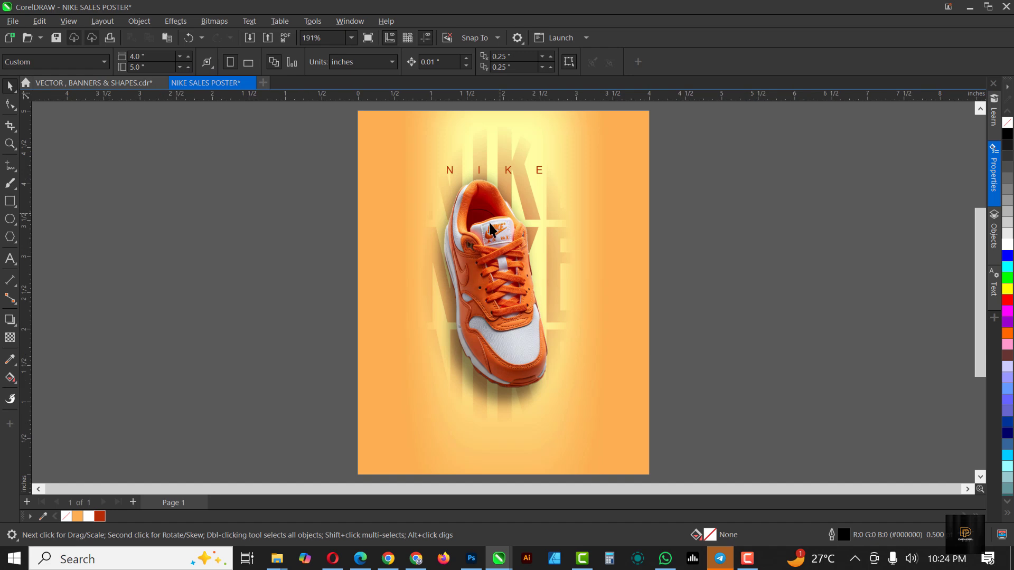
click(515, 293)
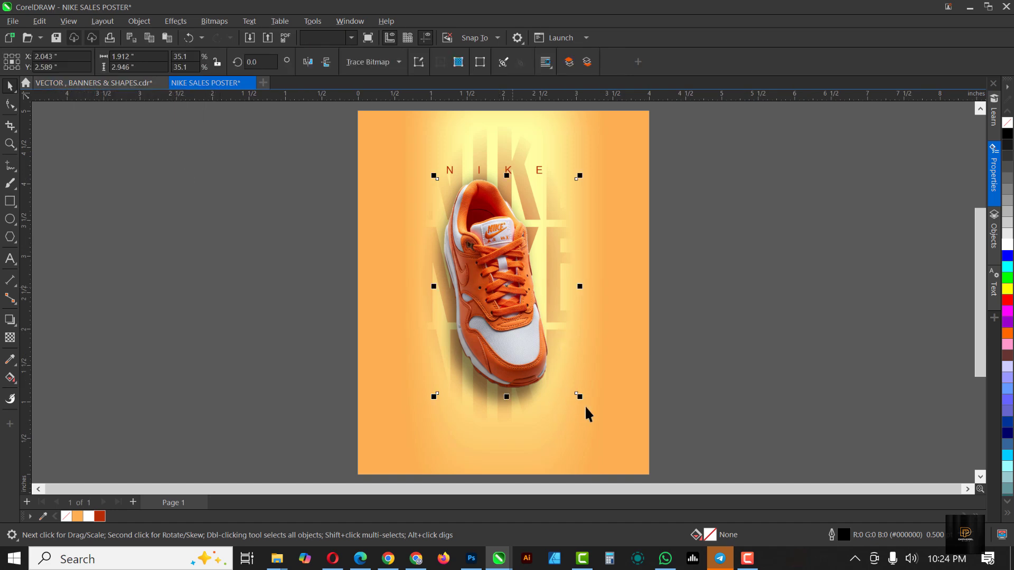
drag(579, 396, 591, 415)
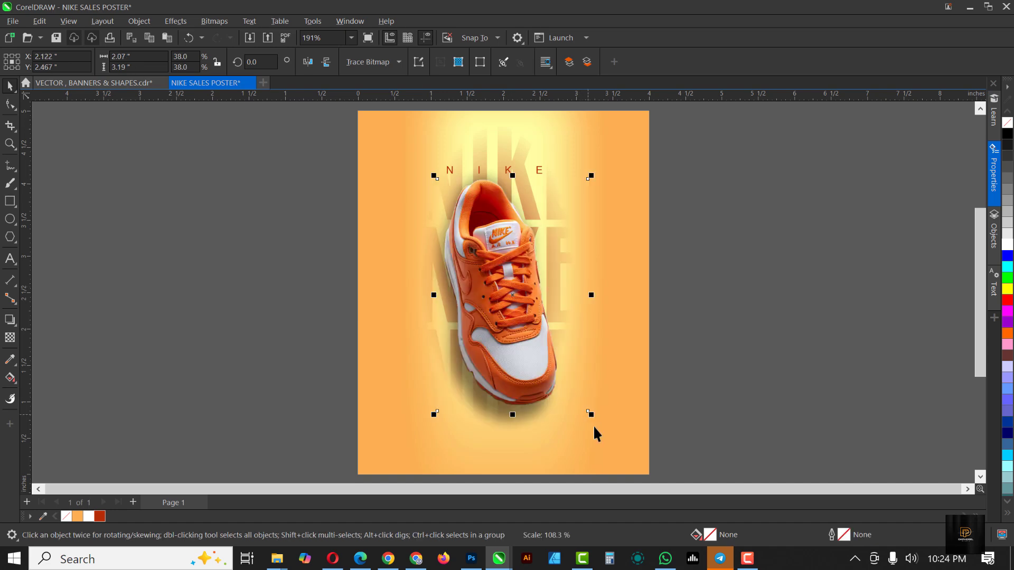
click(767, 273)
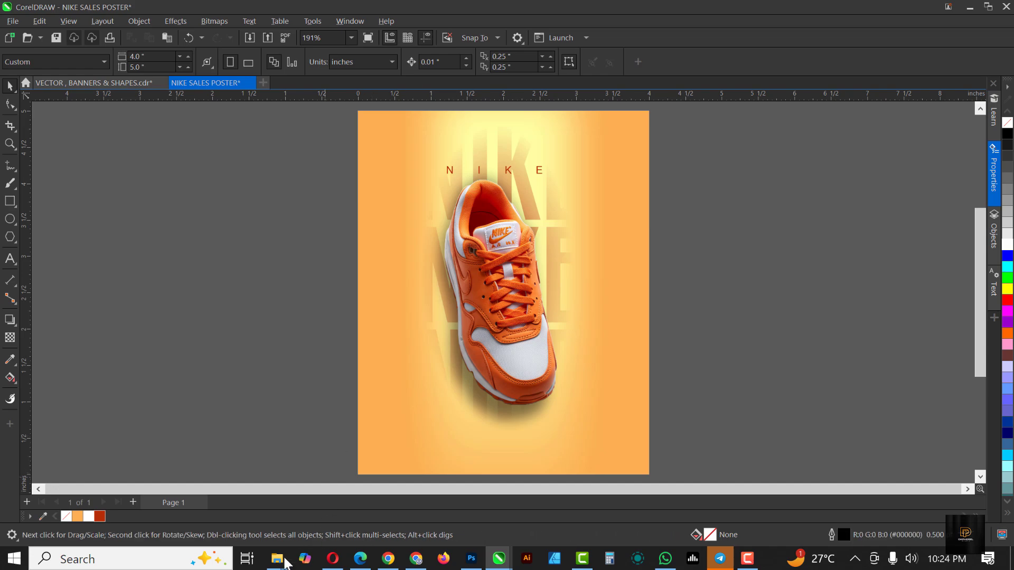
Step: In File Explorer, open the VECTOR , BANNERS & SHAPES file from the VECTORS folder of CorelDraw Templates
mouse_move(277, 559)
click(199, 506)
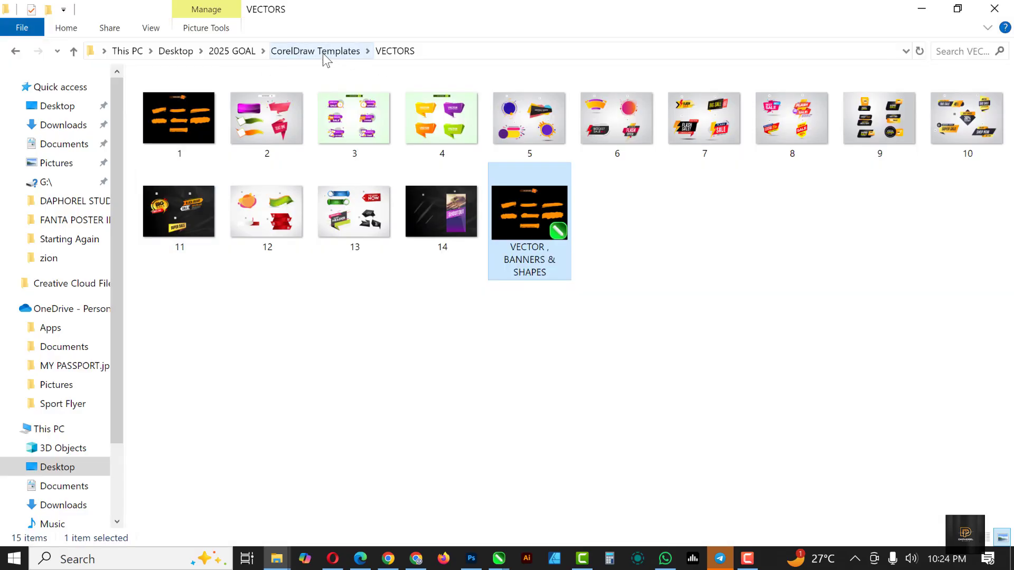
click(324, 53)
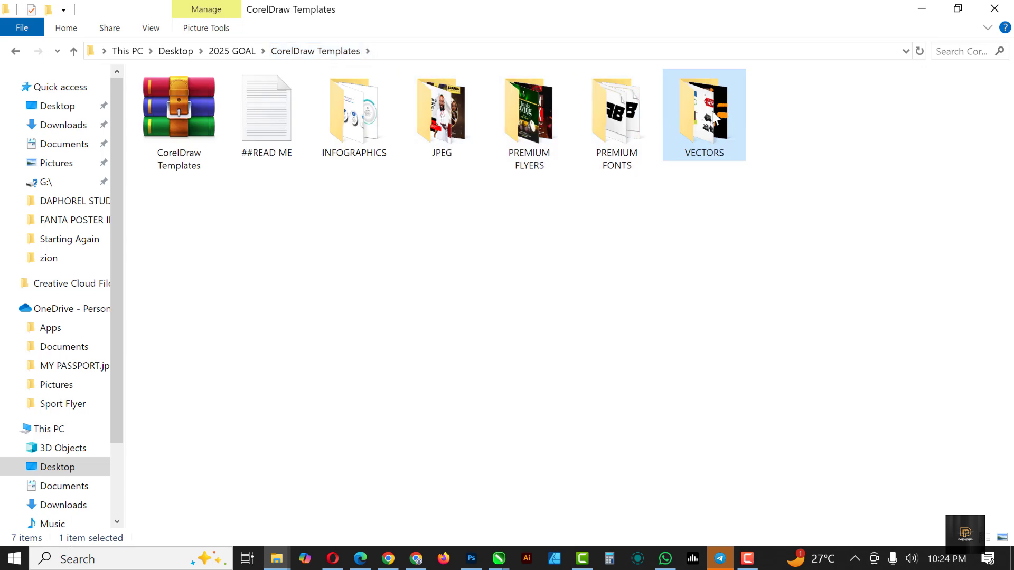
double_click(714, 118)
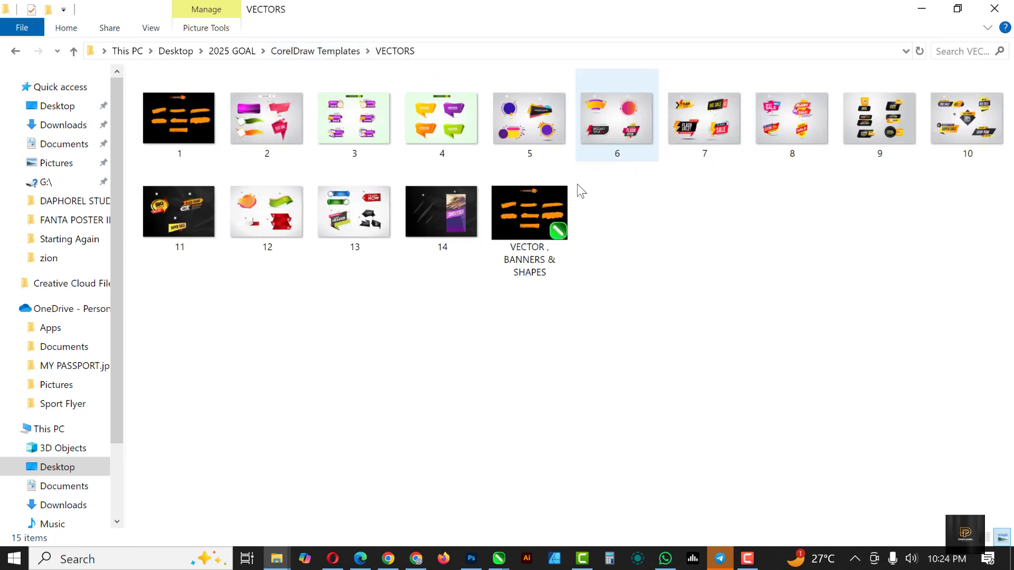
double_click(536, 207)
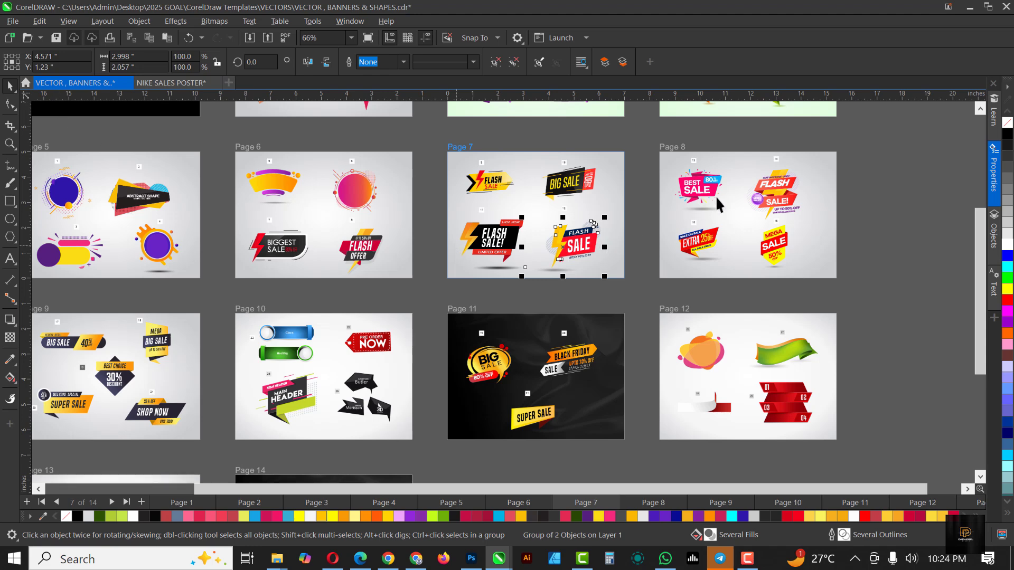
Step: Copy the FLASH SALE banner from page 7 into the NIKE SALES POSTER document and place it over the shoe's toe
scroll(619, 330, down, 1)
scroll(617, 328, down, 1)
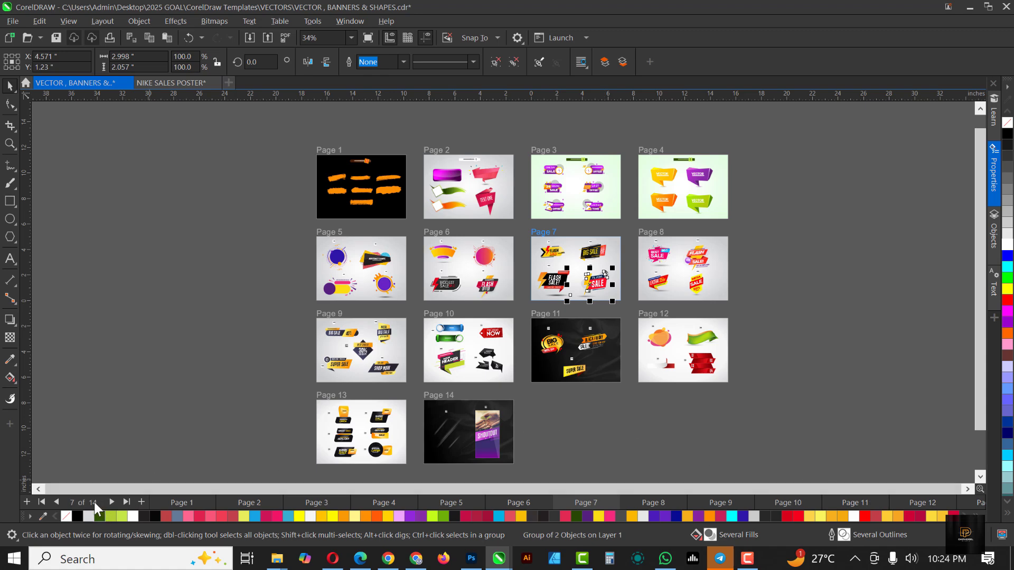
scroll(602, 274, up, 2)
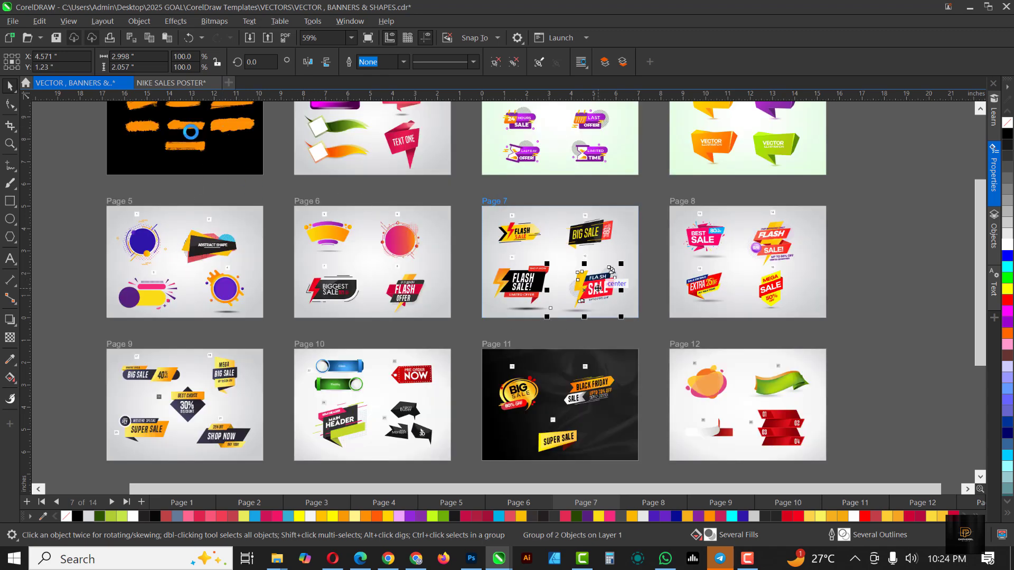
click(173, 85)
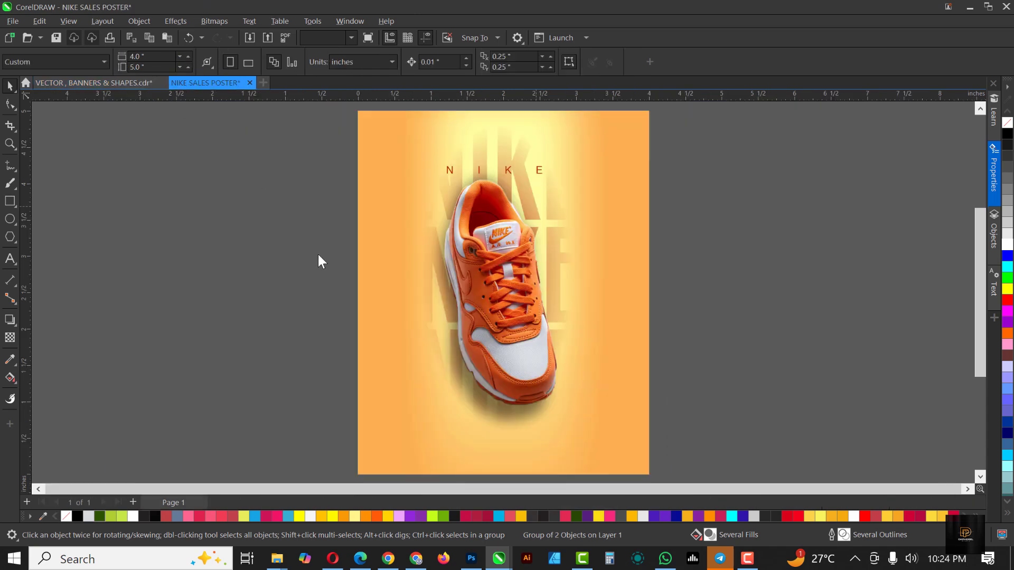
key(ctrl+v)
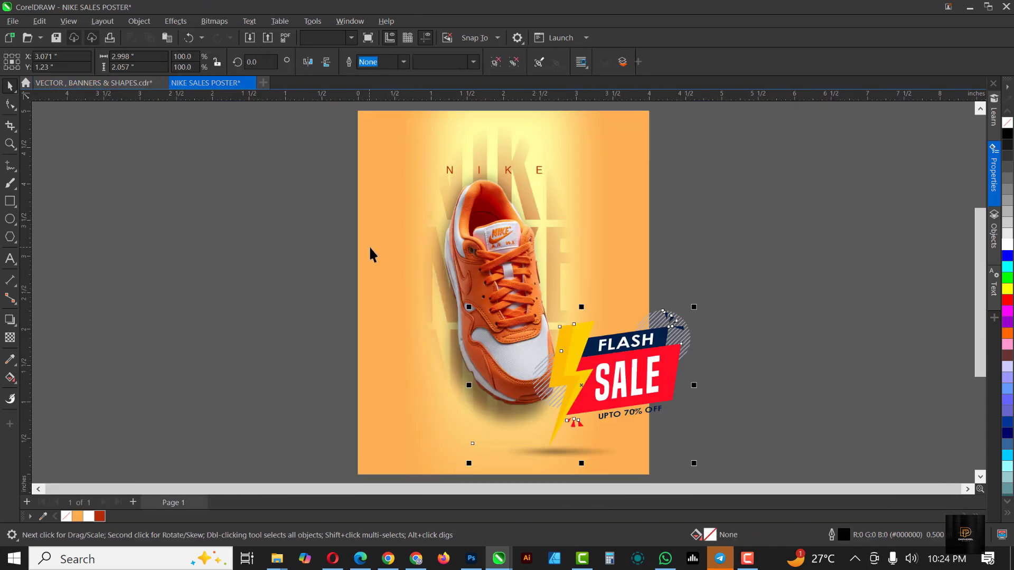
drag(579, 343, 518, 393)
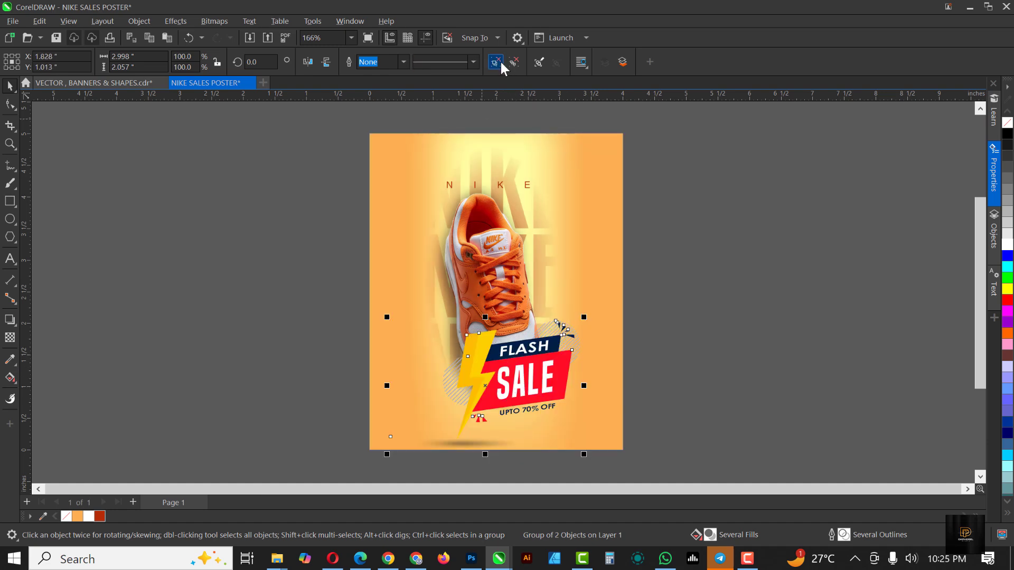
Step: Ungroup the FLASH SALE banner and delete the soft shadow beneath its lightning bolt
click(714, 296)
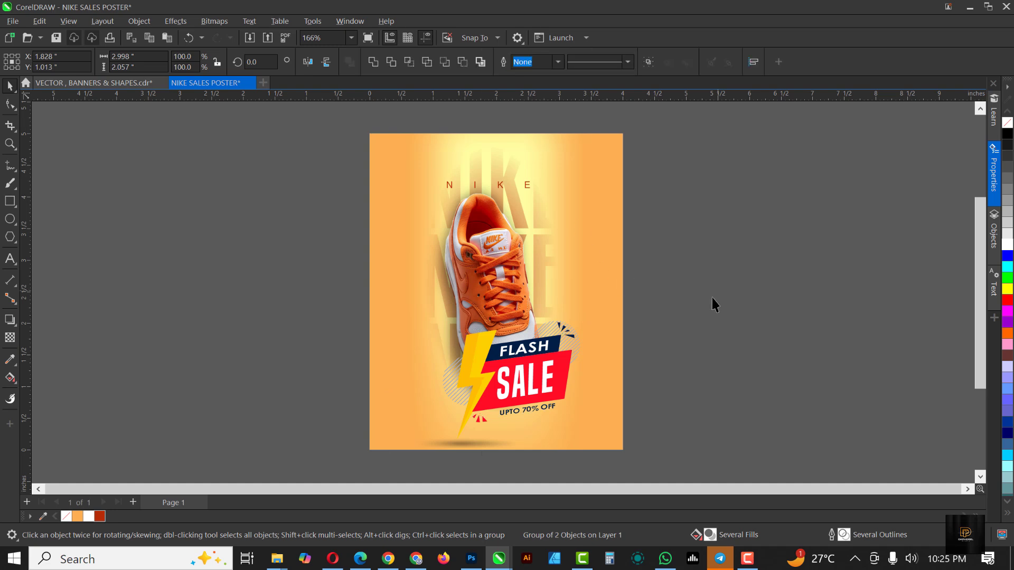
click(461, 444)
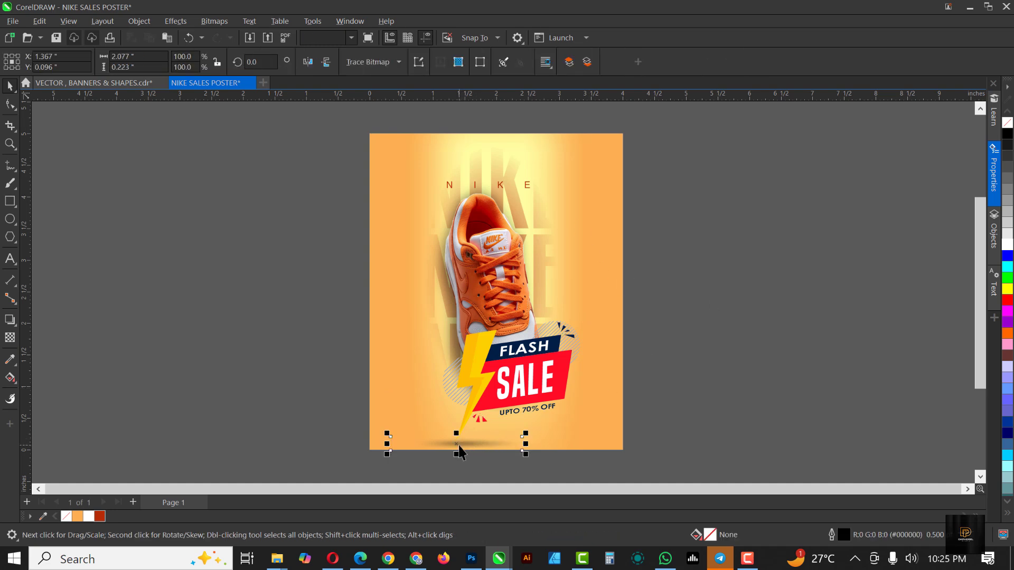
key(Delete)
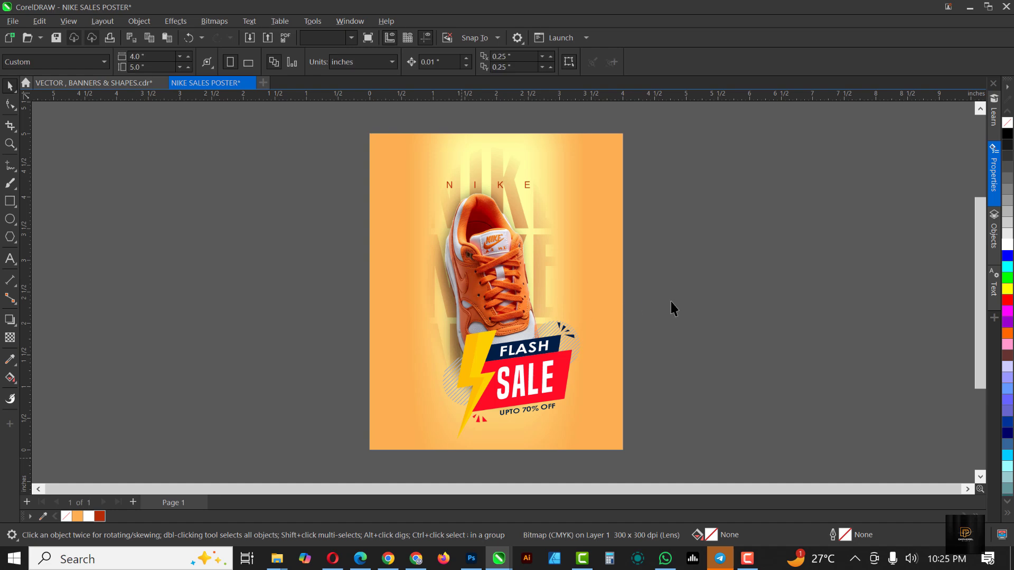
Step: Shrink all FLASH SALE banner pieces together to about 1.45 × 1.25 in and place them below the shoe's toe
drag(702, 309, 420, 459)
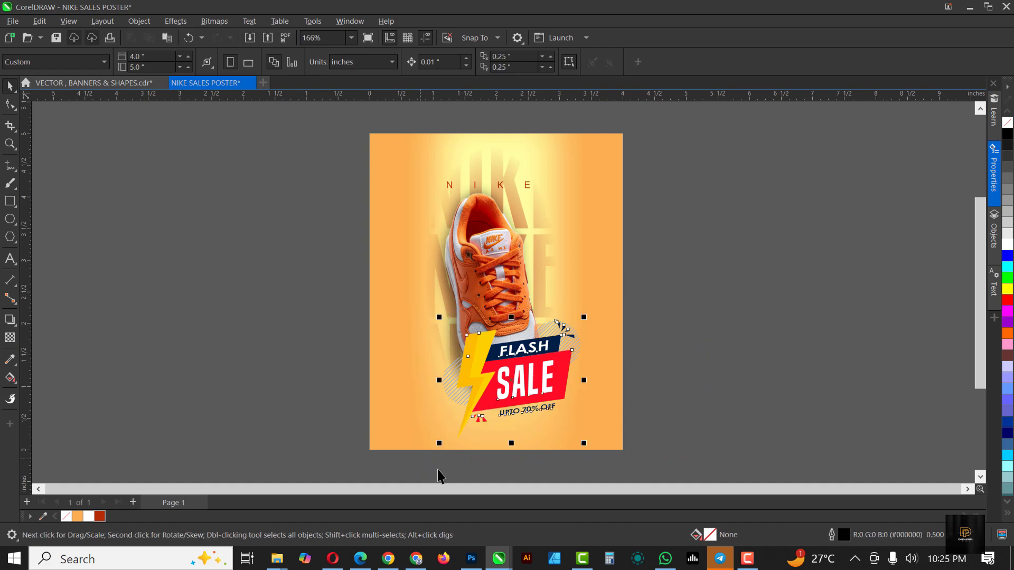
drag(584, 444, 541, 426)
drag(496, 398, 511, 403)
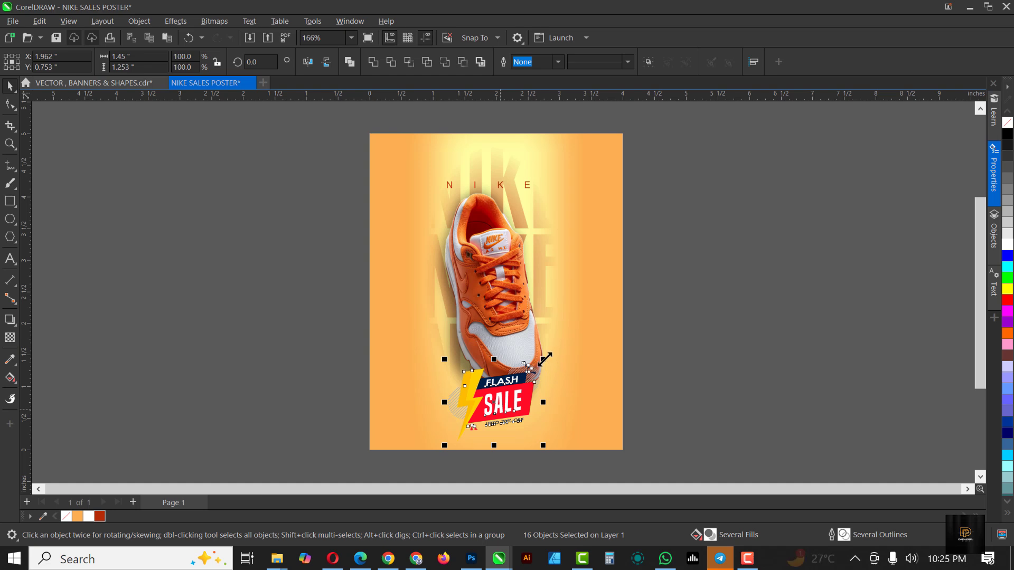
Step: Reduce the shoe image proportionally to about 1.97 × 3.04 in so its toe sits just above the banner
click(506, 303)
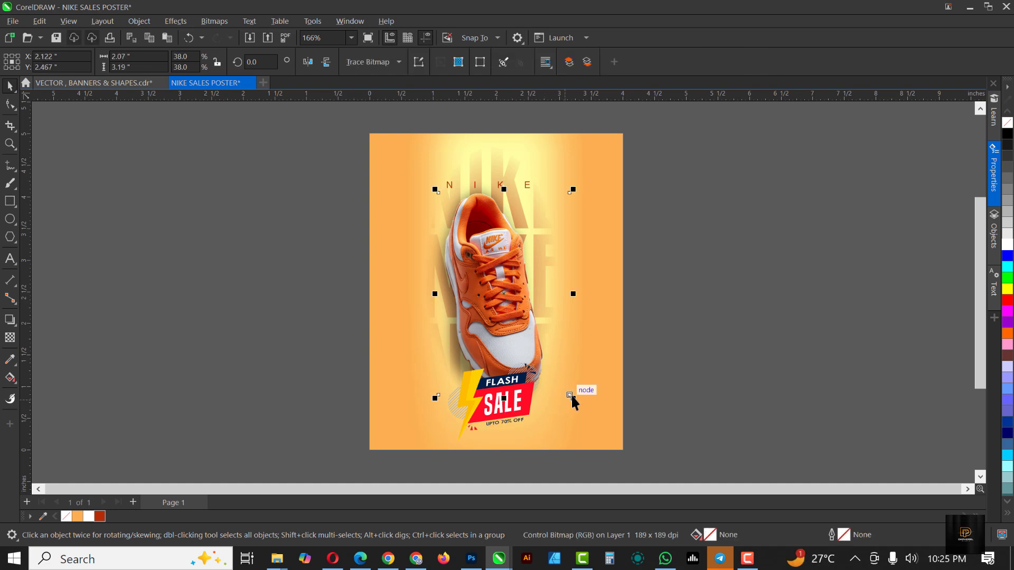
drag(573, 397, 567, 394)
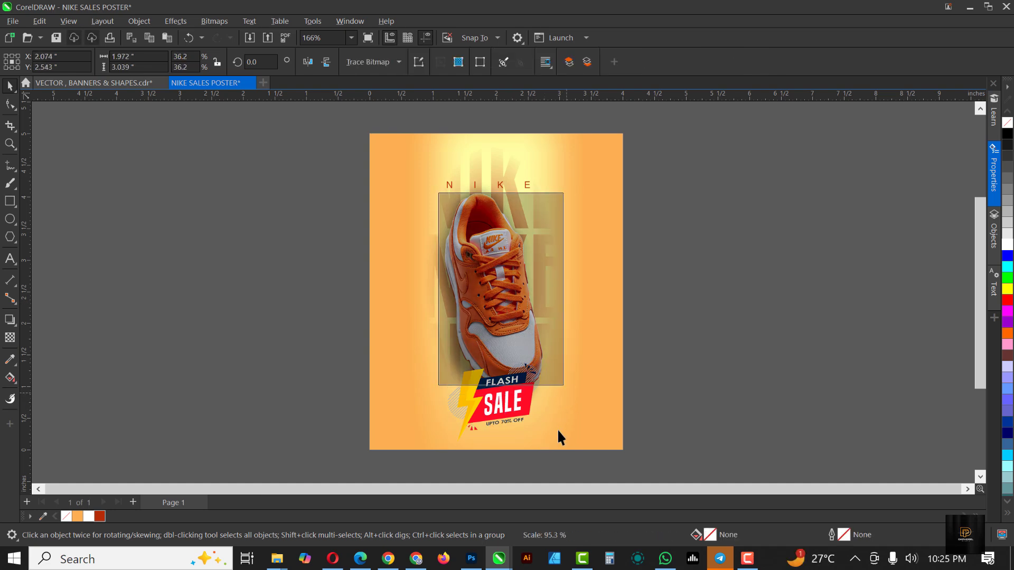
drag(558, 431, 555, 440)
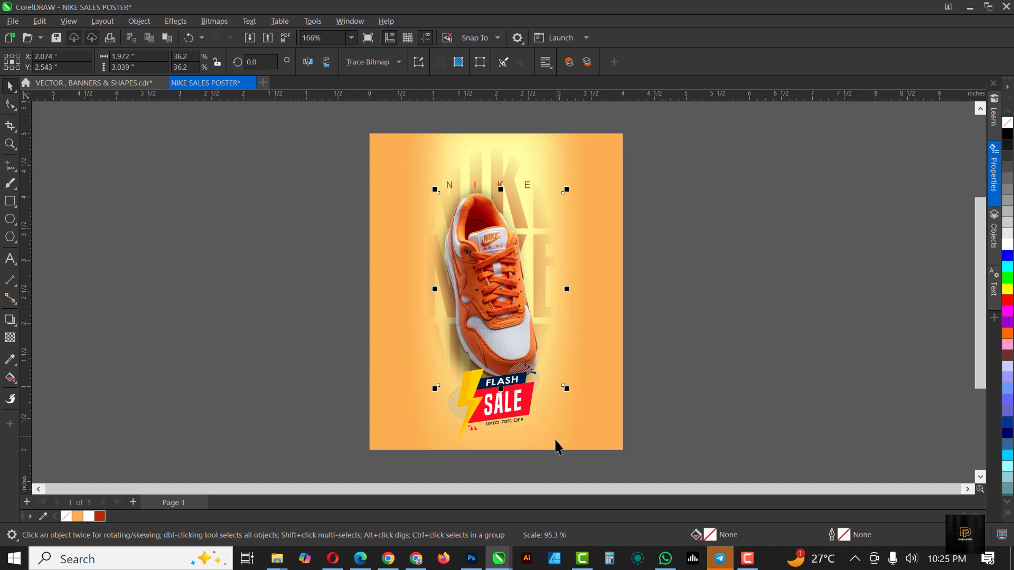
Step: Resize the whole FLASH SALE banner to about 1.76 × 1.52 in and center it under the shoe, slightly overlapping the toe
click(515, 406)
drag(679, 351, 433, 449)
drag(544, 360, 581, 340)
drag(519, 385, 513, 397)
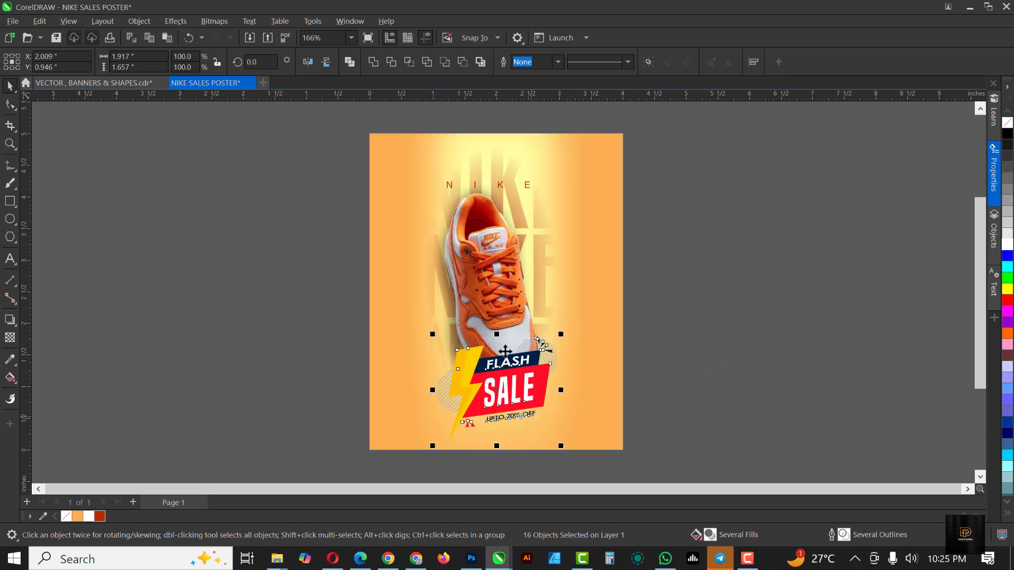
scroll(462, 391, up, 2)
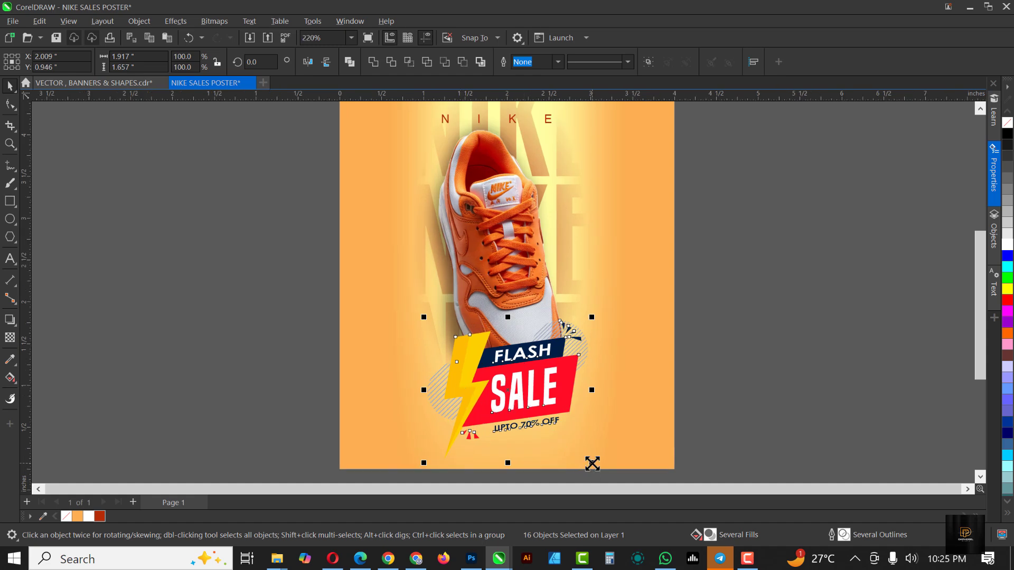
drag(592, 464, 584, 458)
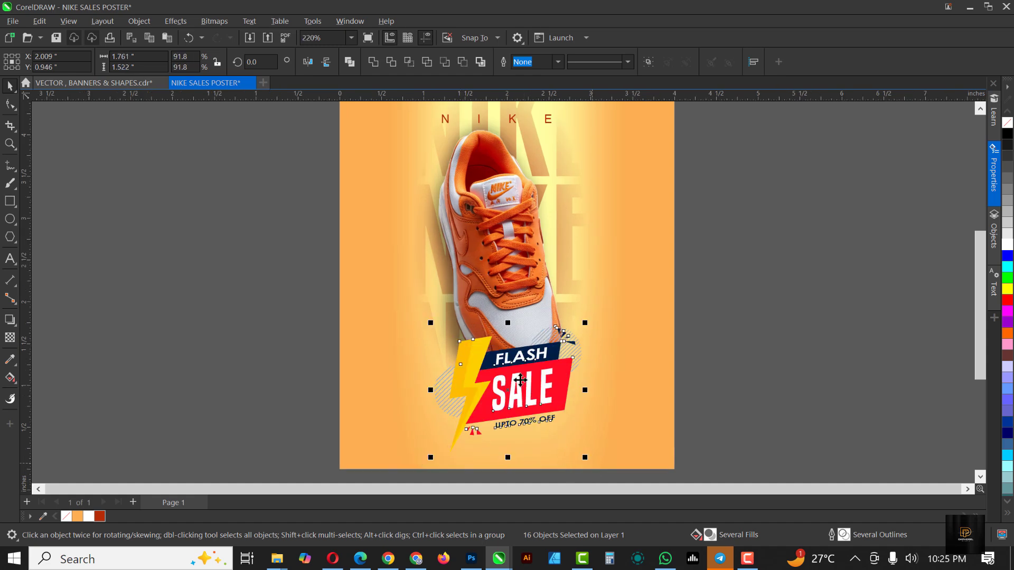
drag(521, 381, 523, 391)
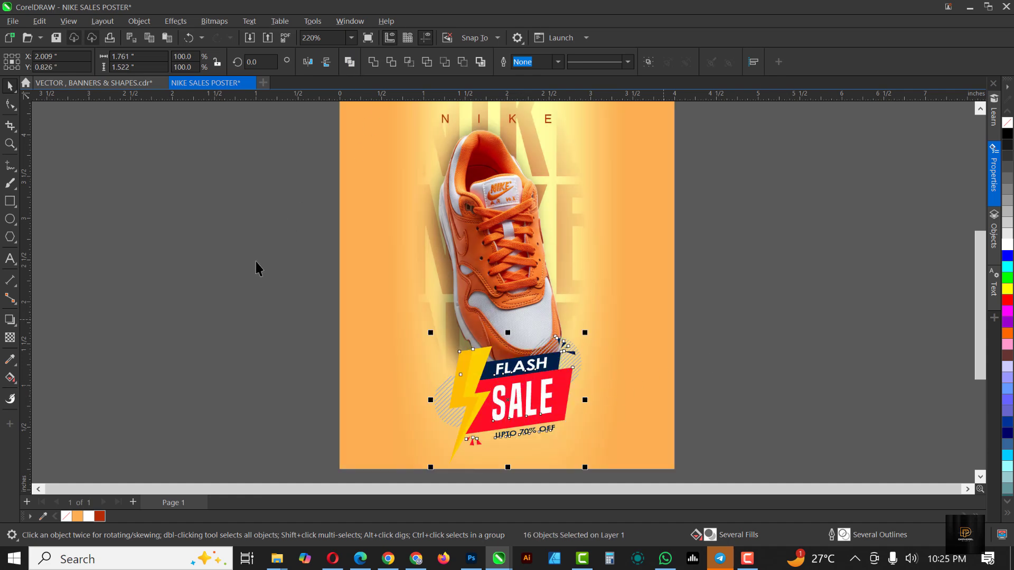
click(491, 369)
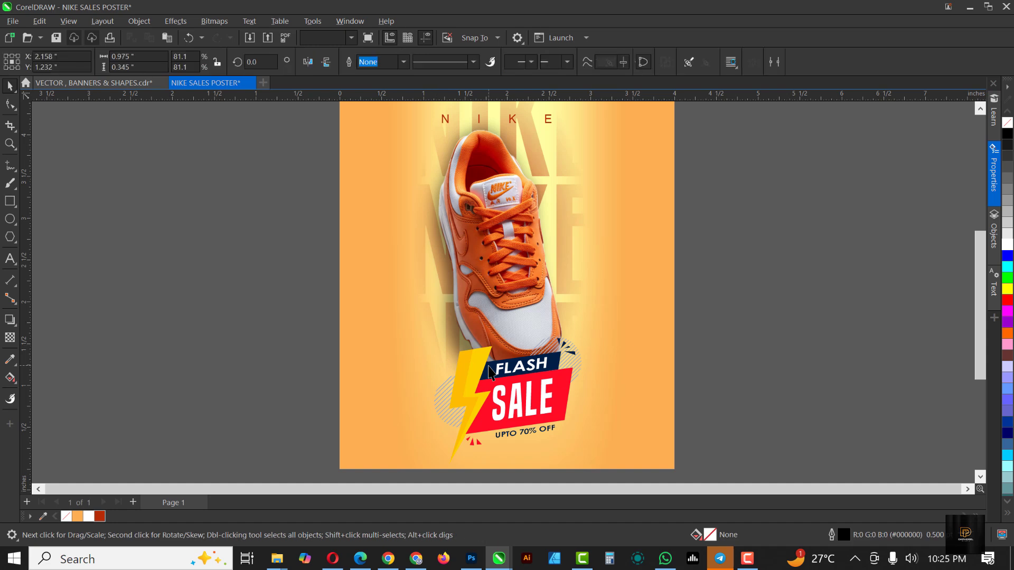
drag(490, 370, 662, 282)
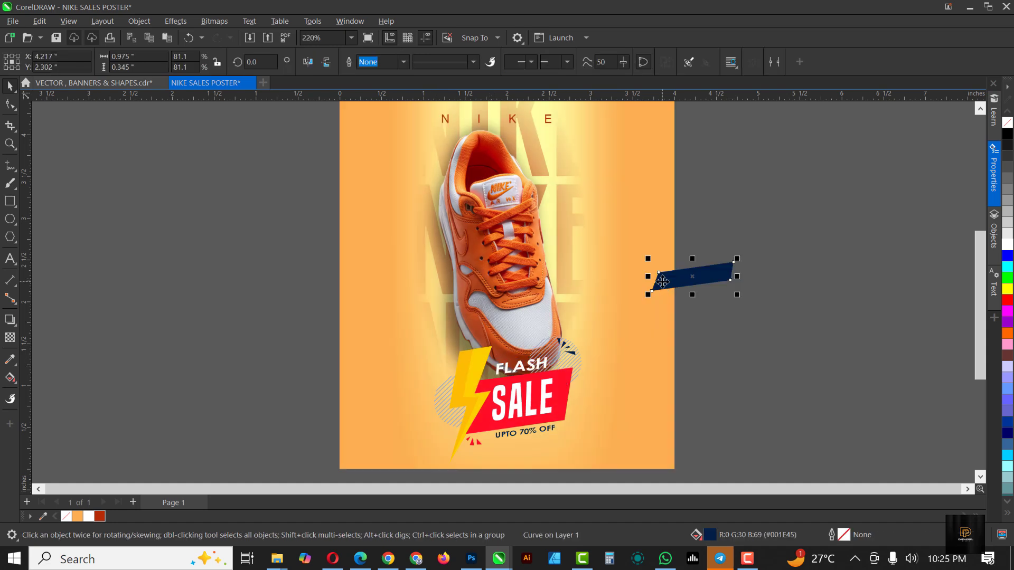
key(ctrl+z)
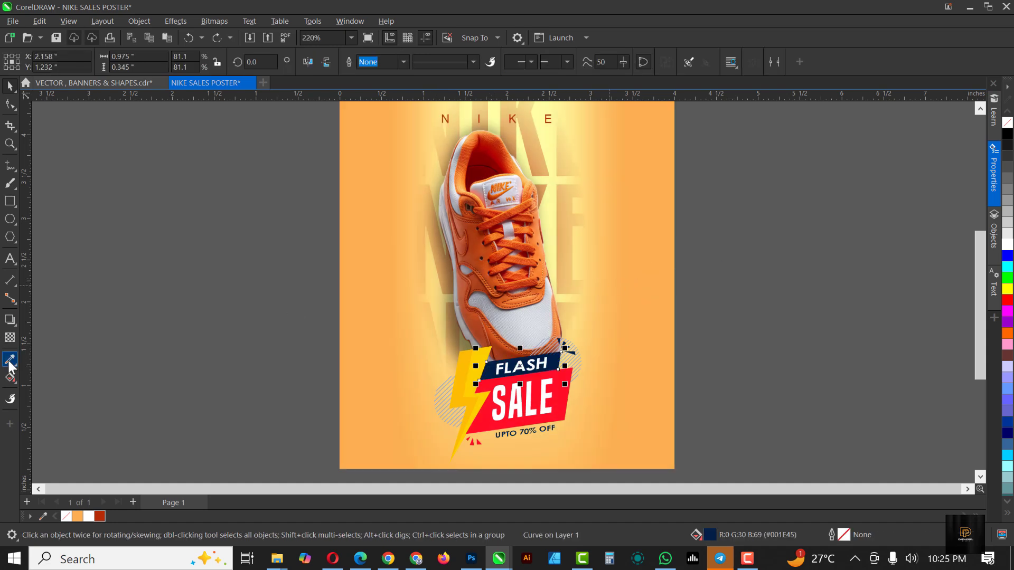
Step: Recolor the navy shape behind the FLASH lettering with dark reddish brown #902105 sampled from the shoe
click(10, 361)
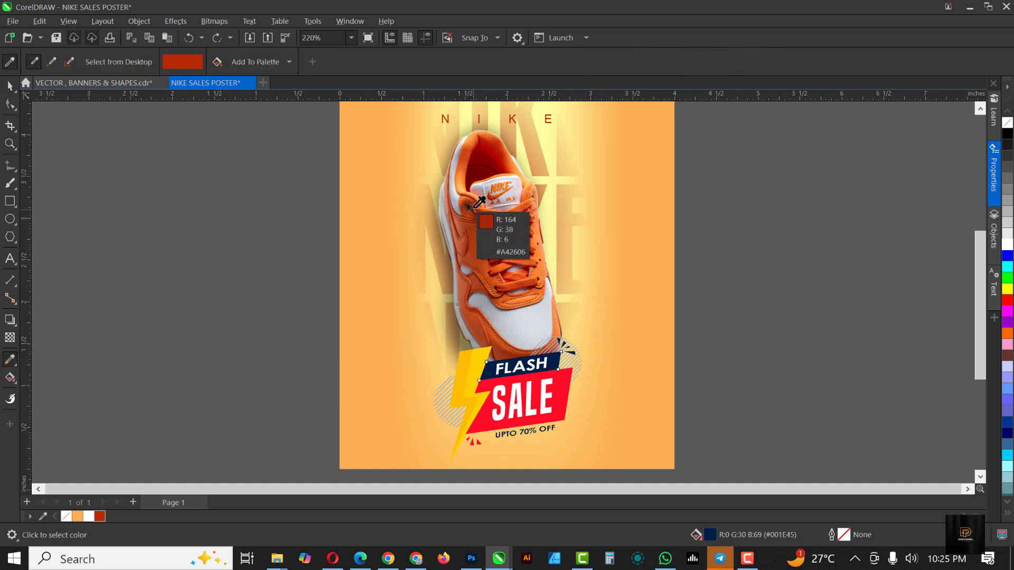
click(475, 207)
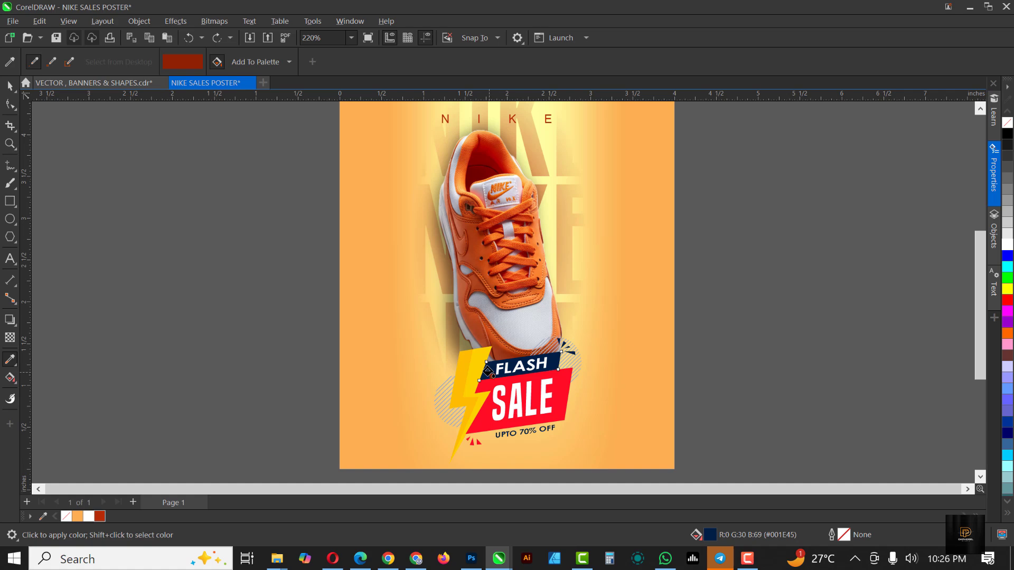
scroll(488, 371, up, 6)
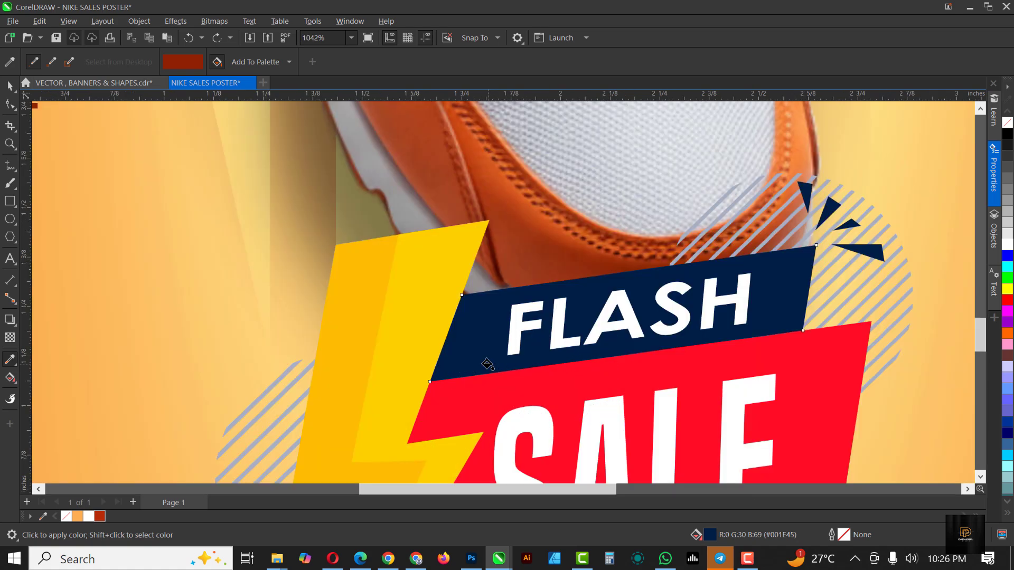
click(473, 335)
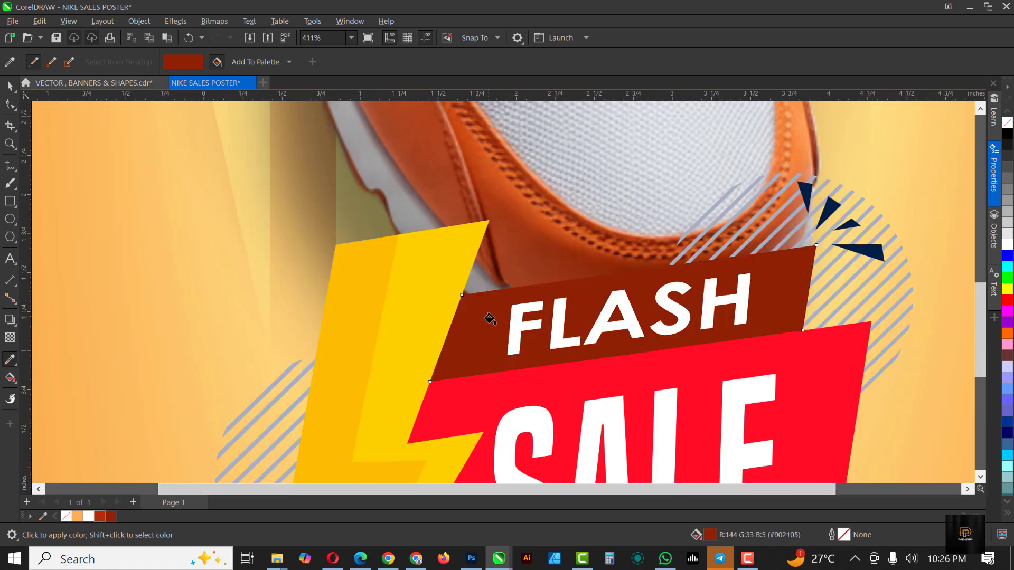
scroll(490, 318, down, 3)
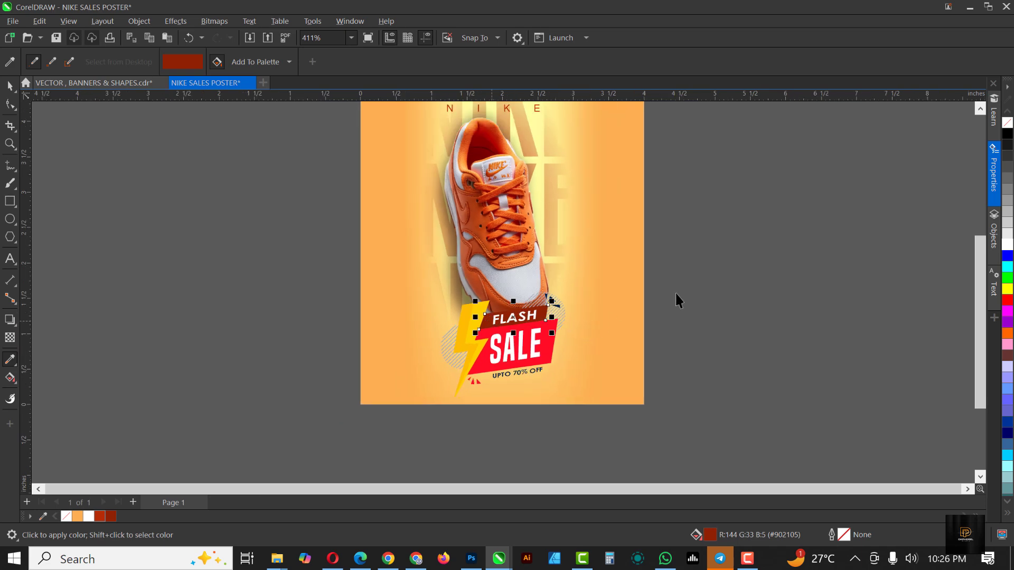
scroll(497, 280, down, 3)
scroll(498, 286, up, 2)
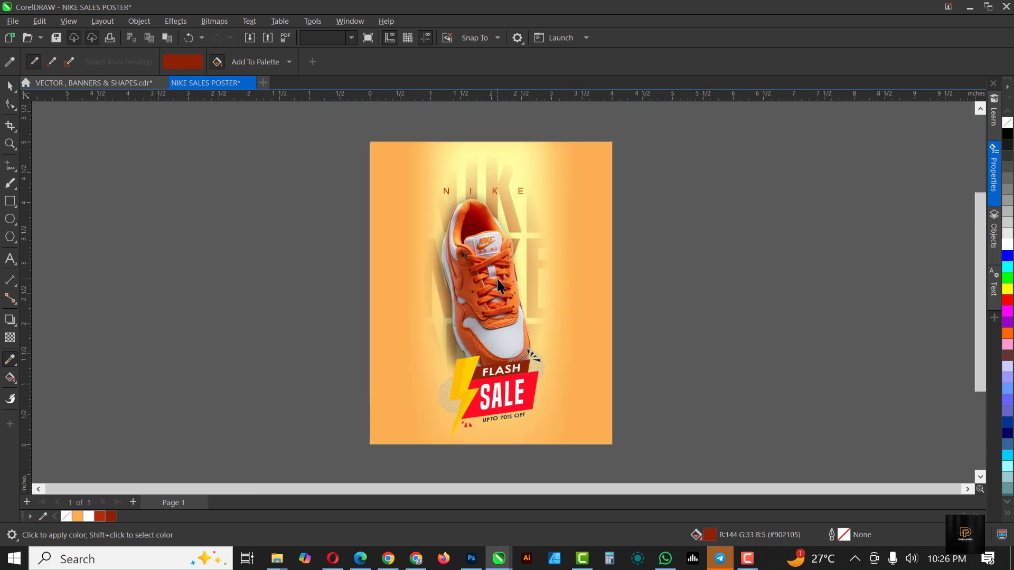
Step: Widen the letter spacing of the small NIKE text above the shoe to about 2.08 in overall, centered across the page
key(space)
scroll(496, 280, up, 1)
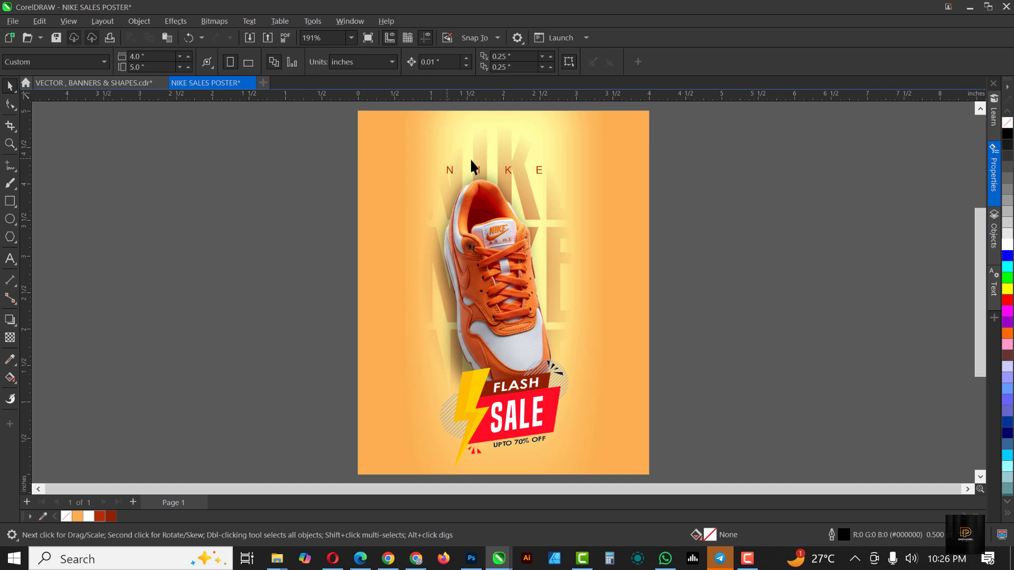
click(508, 169)
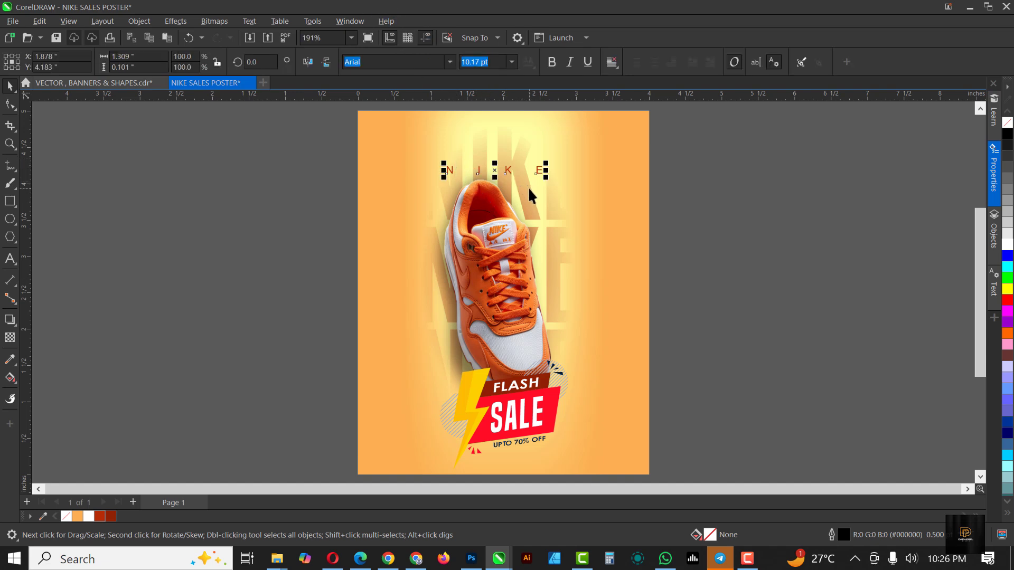
key(F10)
drag(549, 179, 527, 172)
key(space)
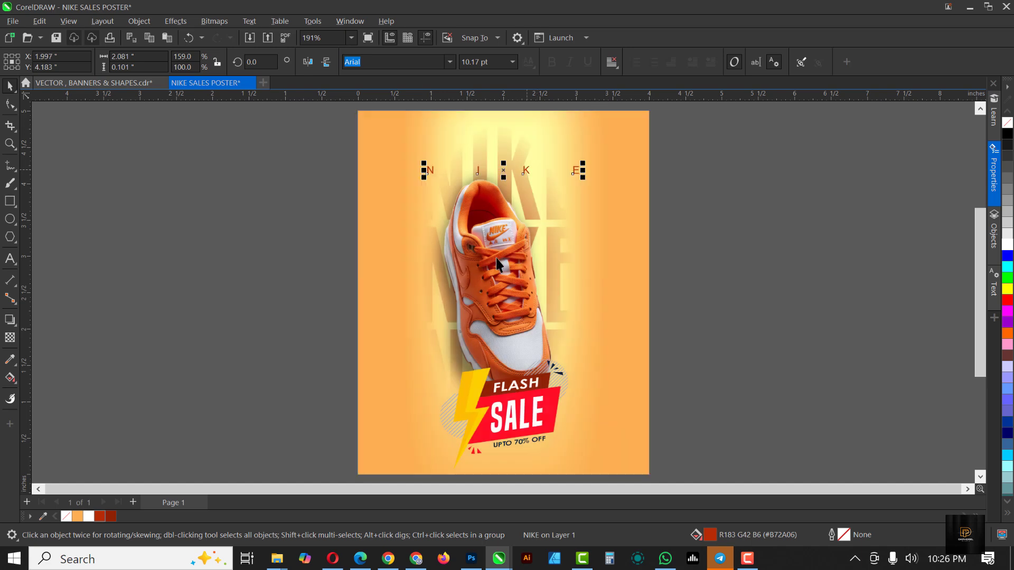
click(786, 206)
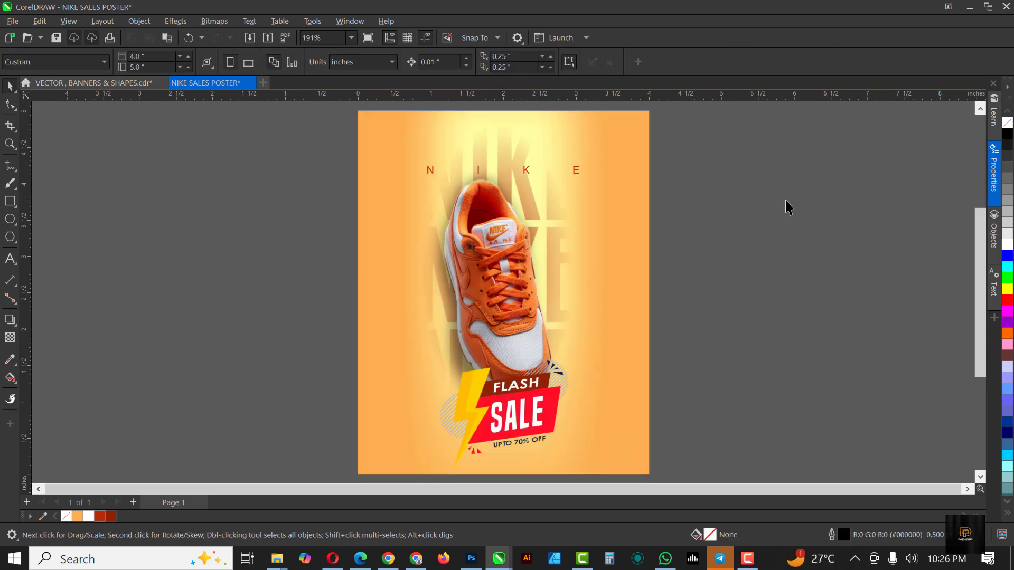